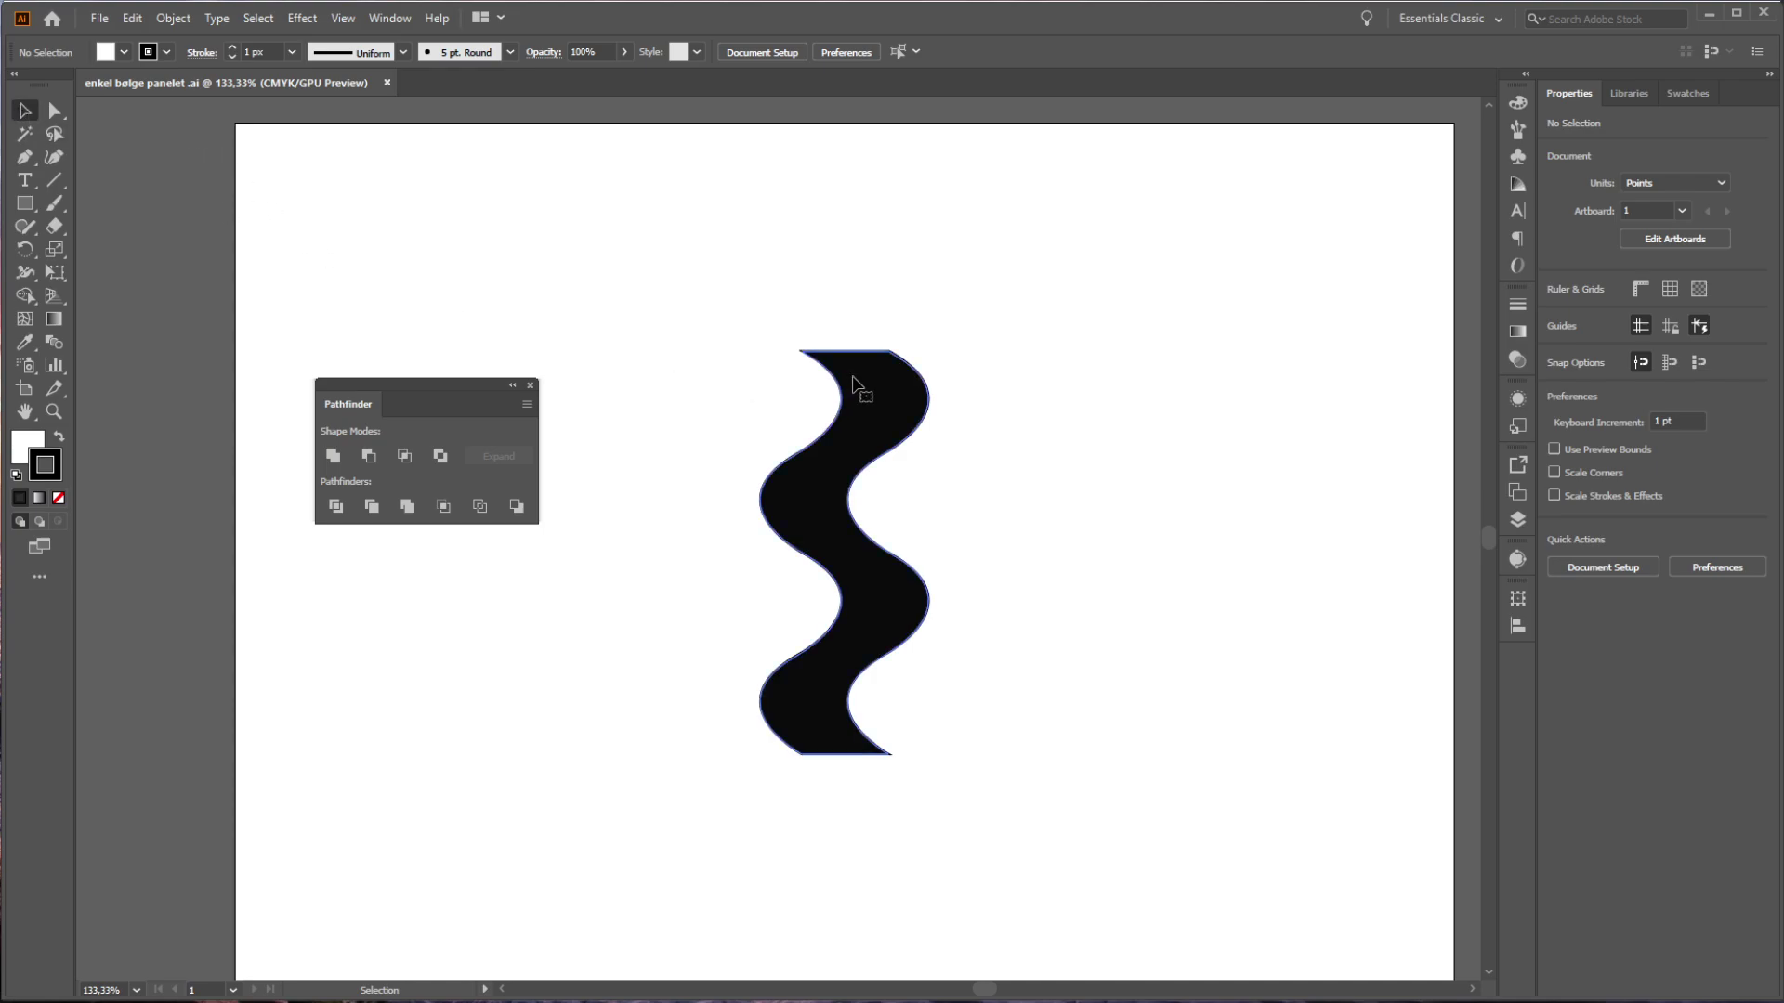
- Select the single black wave path in 'enkel bølge panelet .ai' with the Selection tool
{"action": "left_click", "coordinate": [860, 386]}
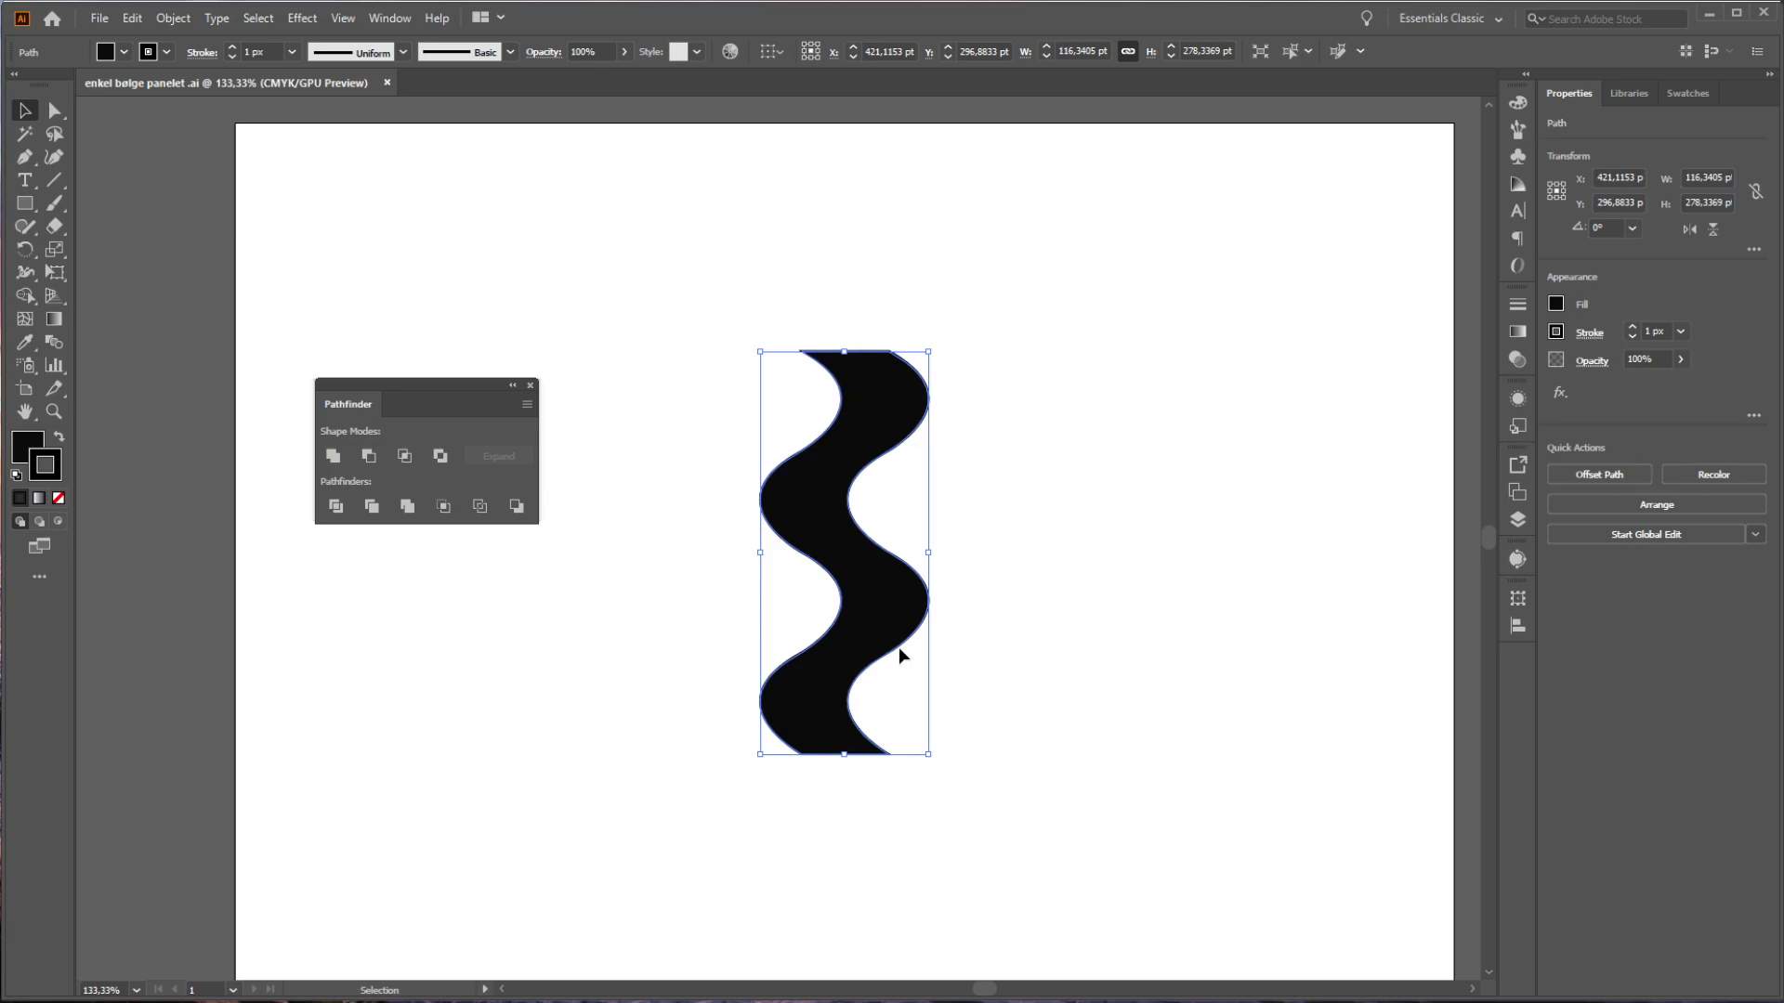
{"action": "left_click", "coordinate": [944, 414]}
{"action": "left_click", "coordinate": [855, 386]}
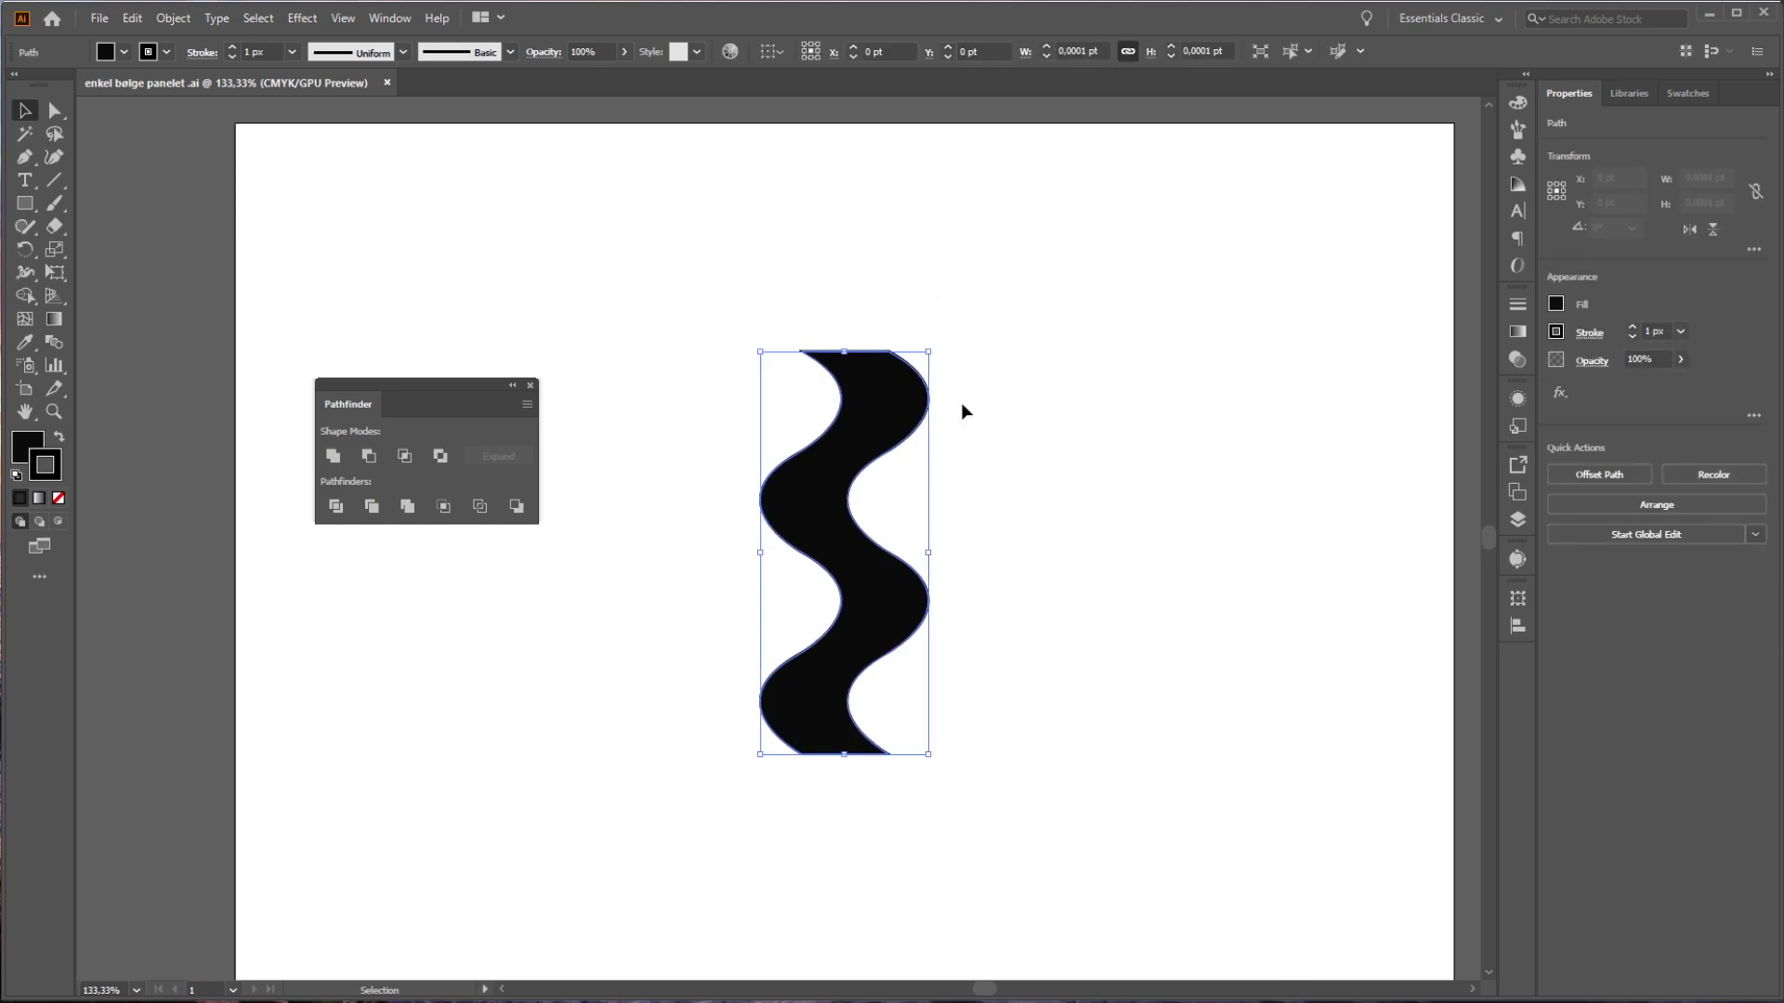
{"action": "left_click", "coordinate": [173, 17]}
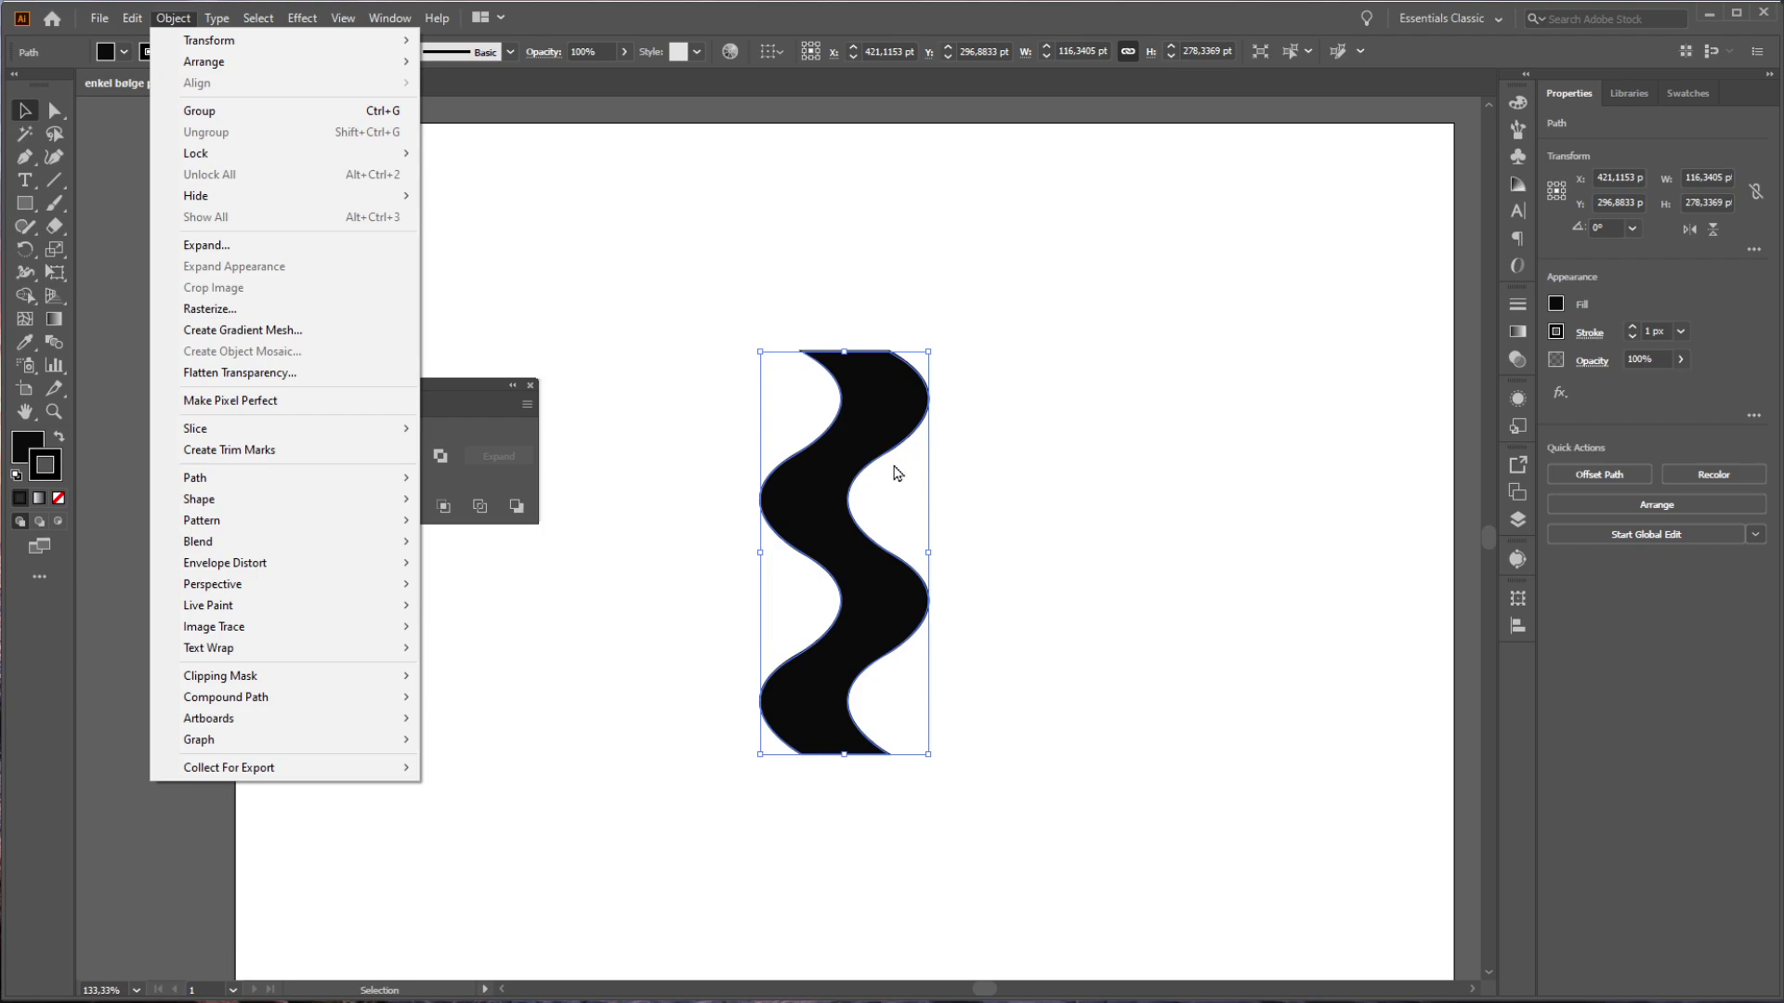
{"action": "key", "text": "Escape"}
{"action": "key", "text": "ctrl+shift+a"}
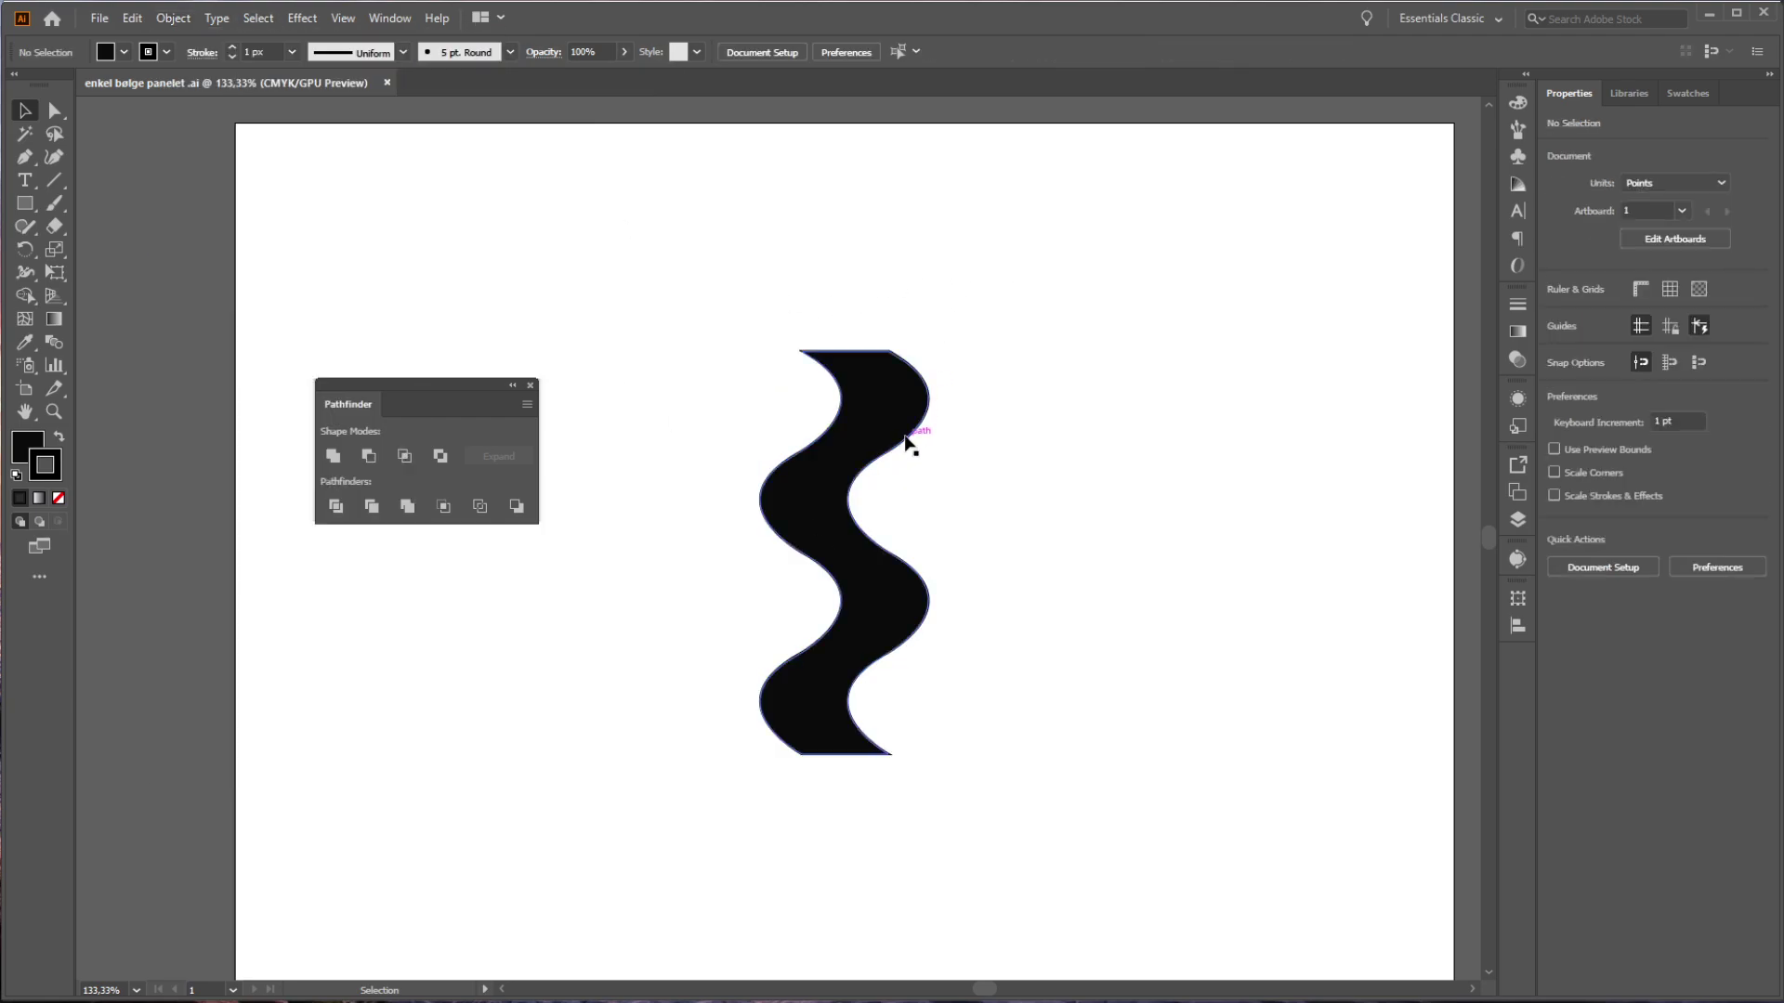
{"action": "left_click", "coordinate": [884, 416]}
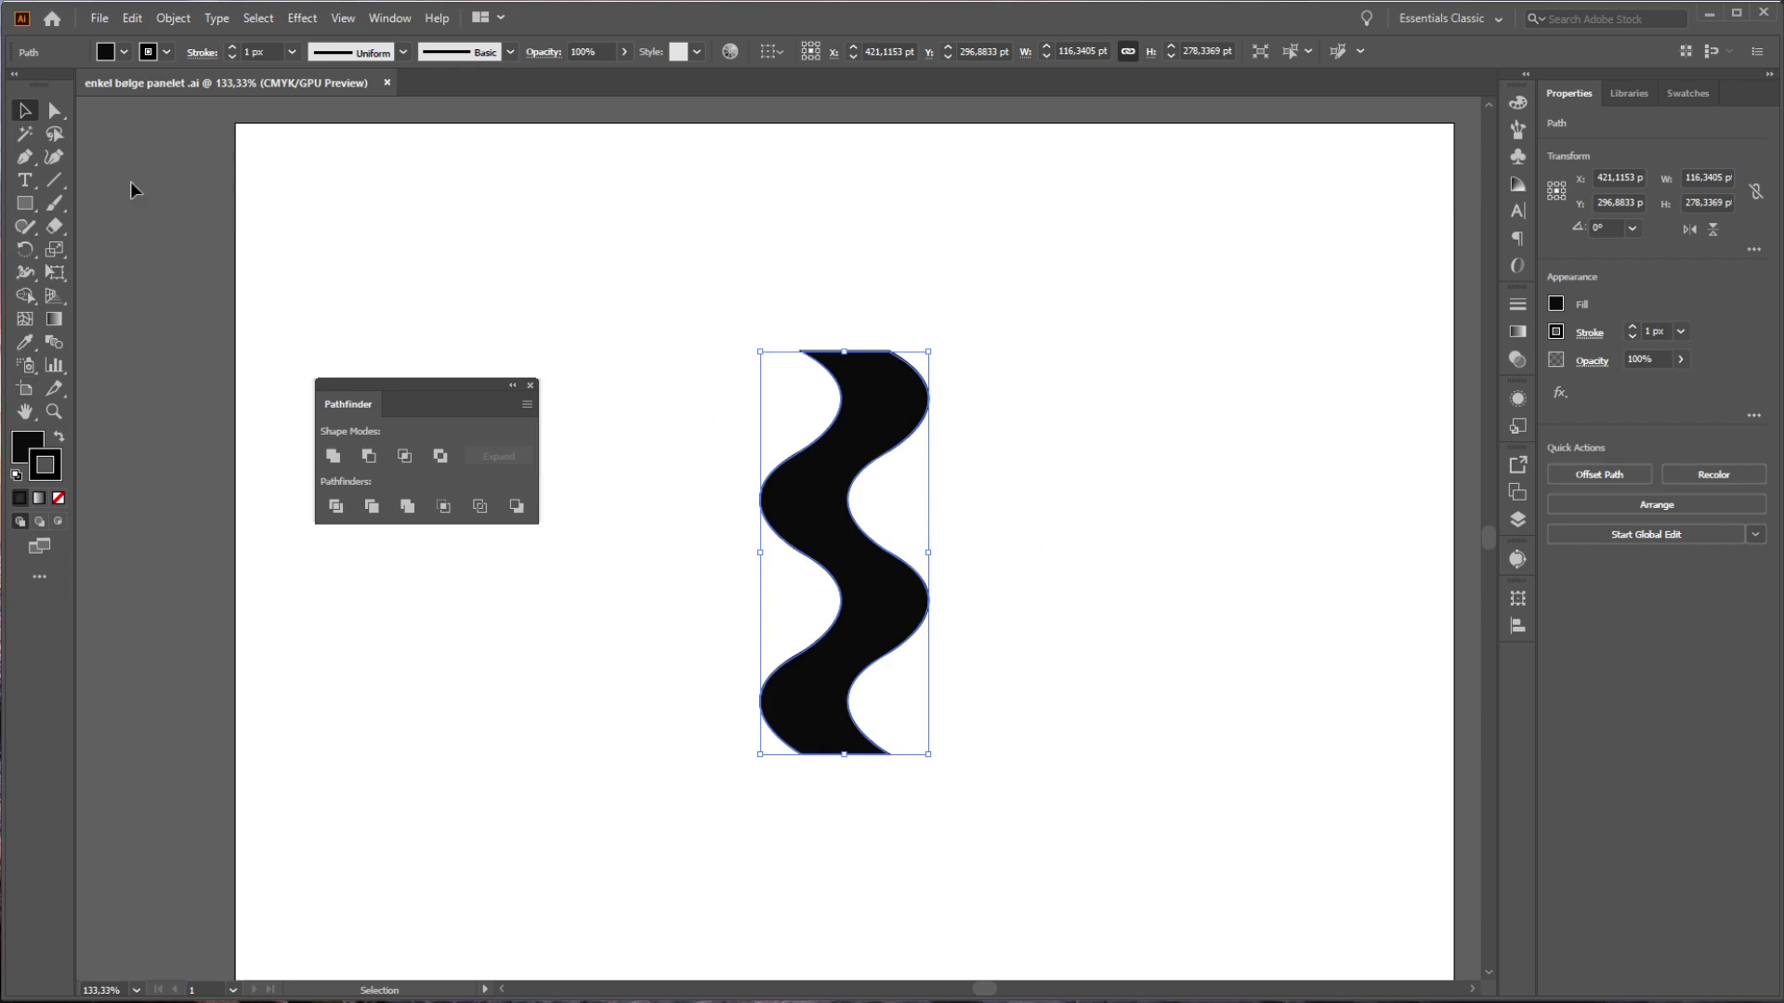
- Select the wave path with the Direct Selection tool and apply Object > Path > Add Anchor Points once
{"action": "left_click", "coordinate": [53, 111]}
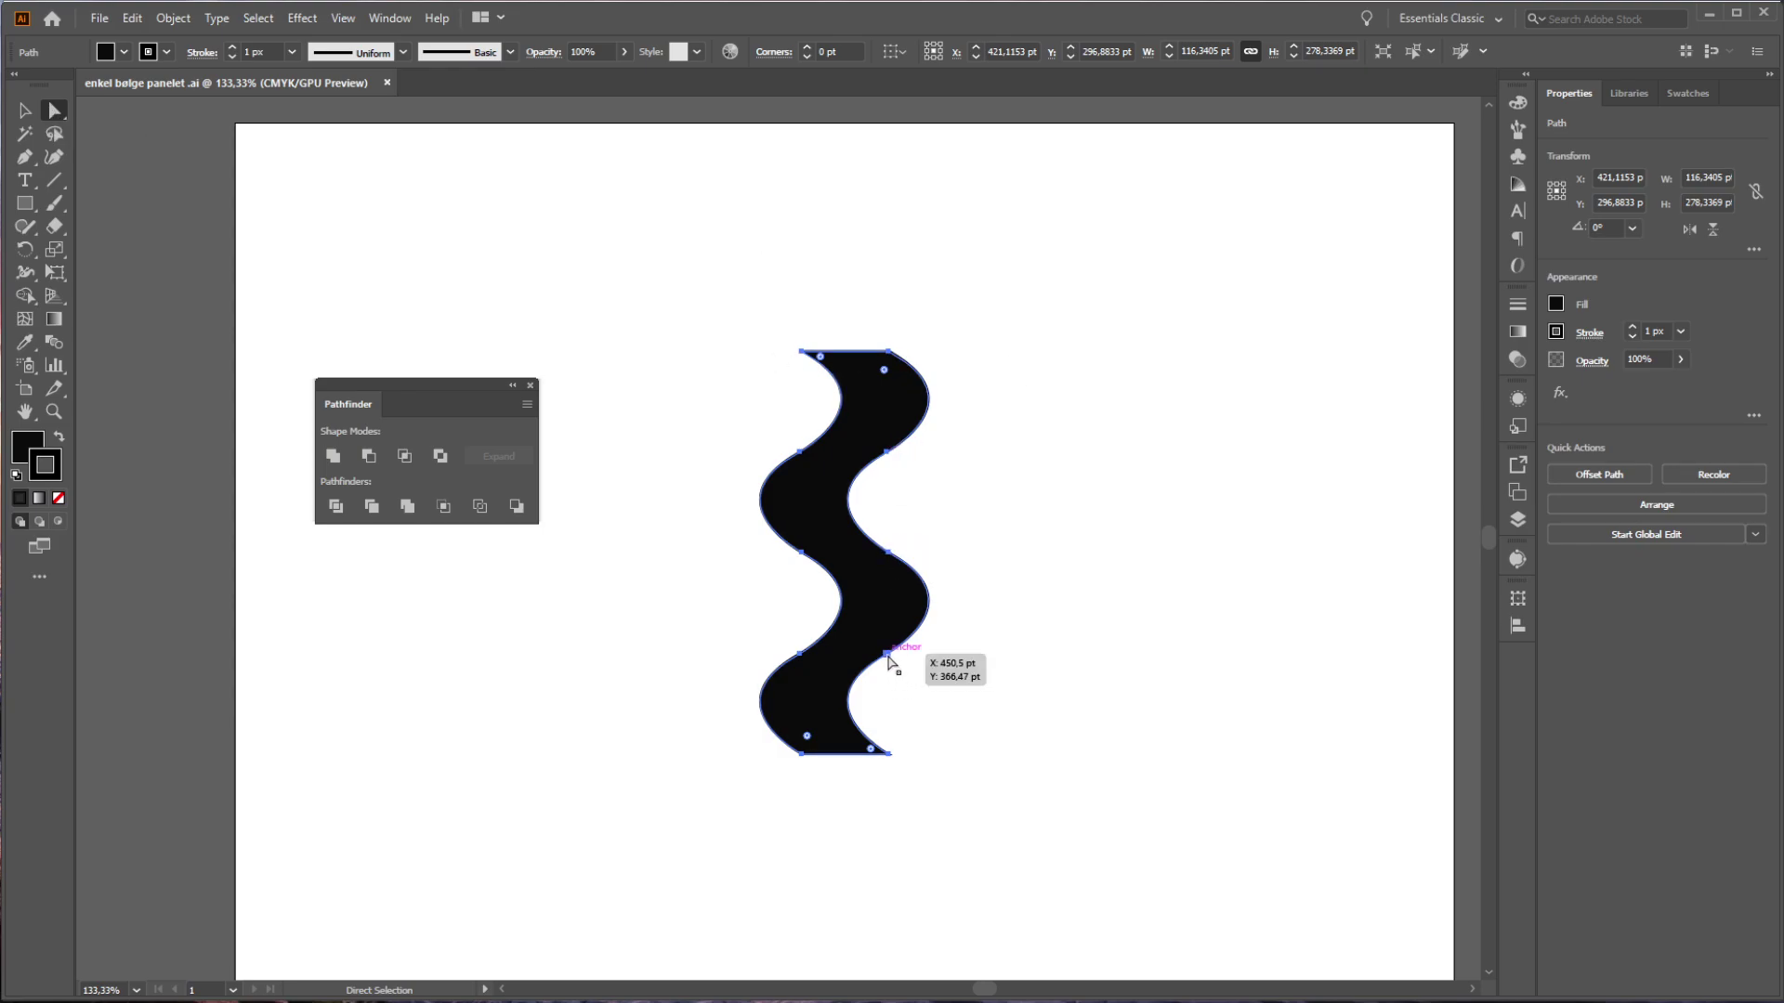
{"action": "left_click", "coordinate": [870, 749]}
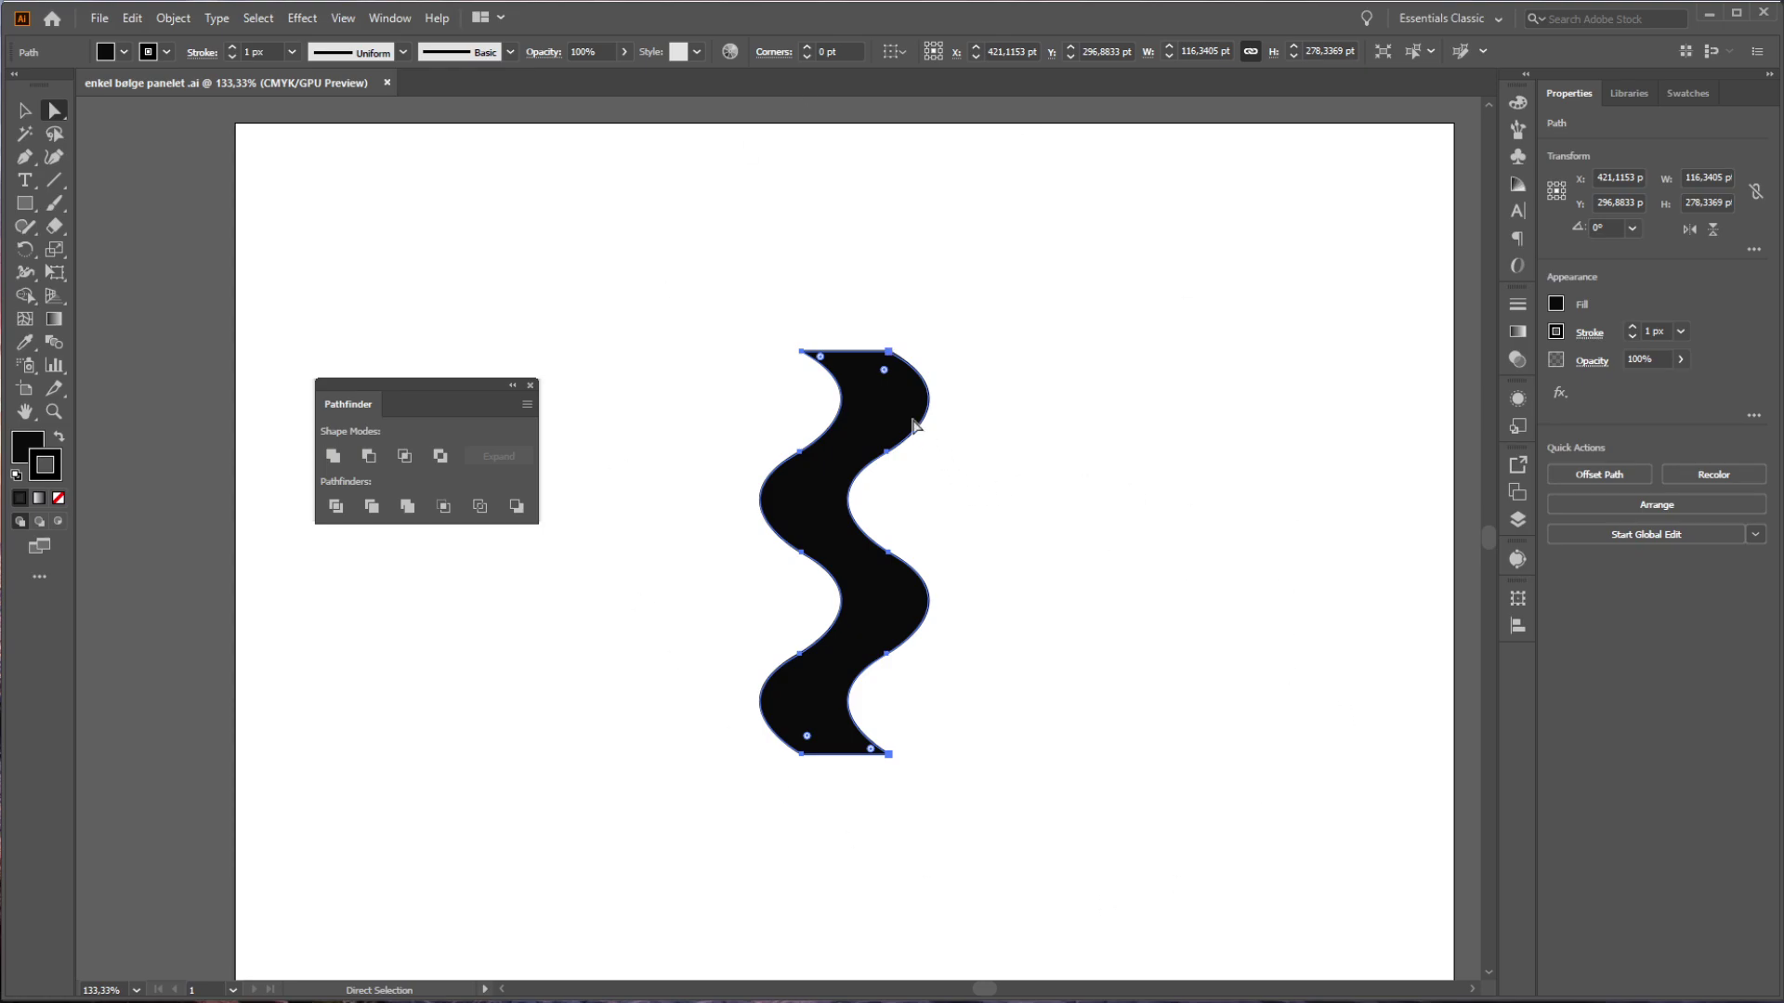
{"action": "left_click", "coordinate": [173, 18]}
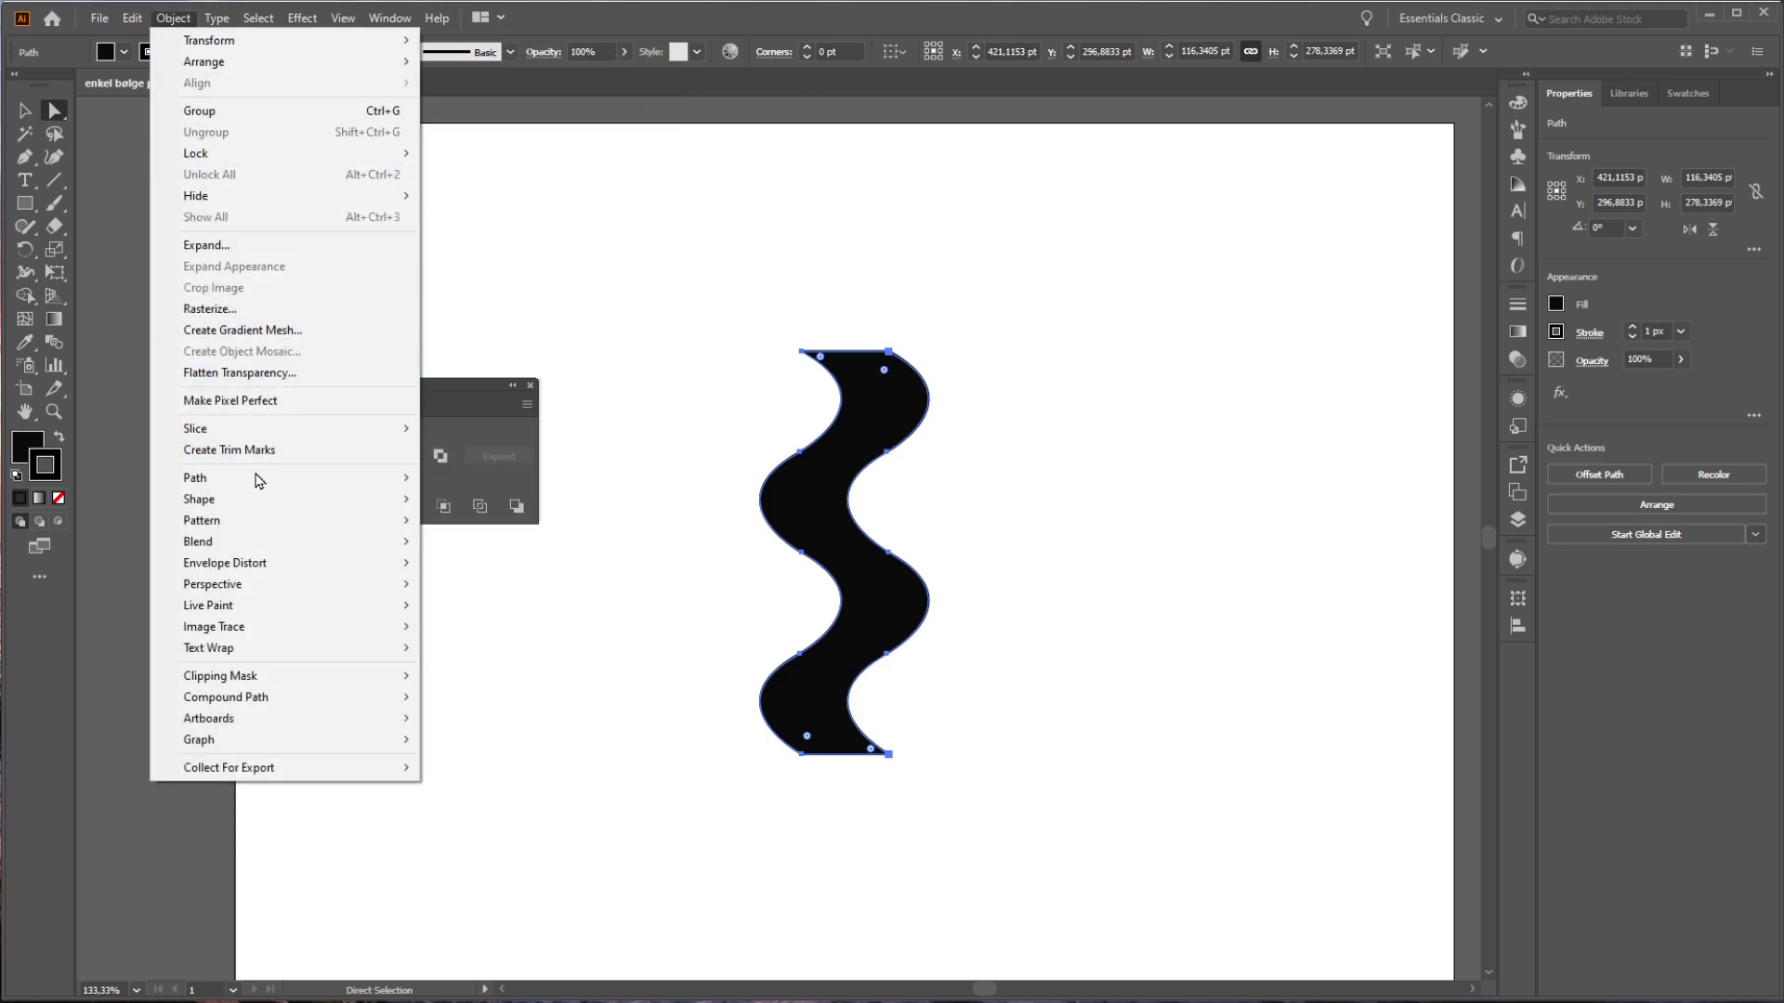
{"action": "mouse_move", "coordinate": [264, 485]}
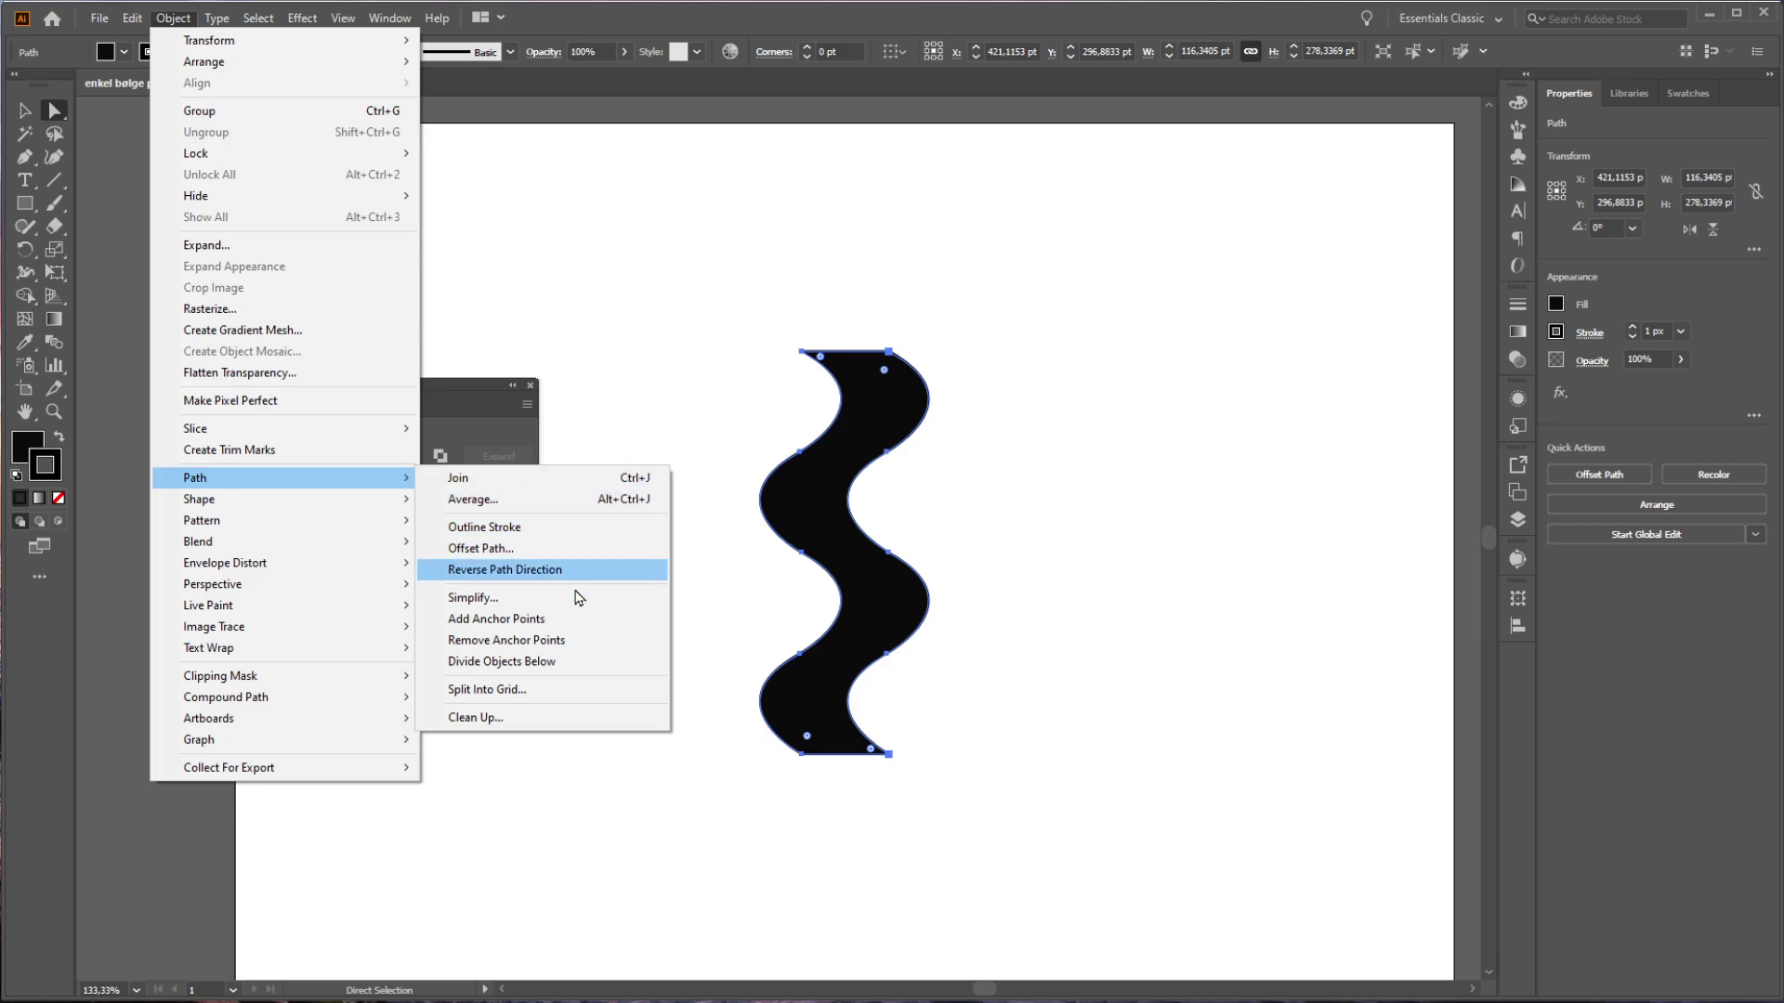
{"action": "left_click", "coordinate": [552, 621]}
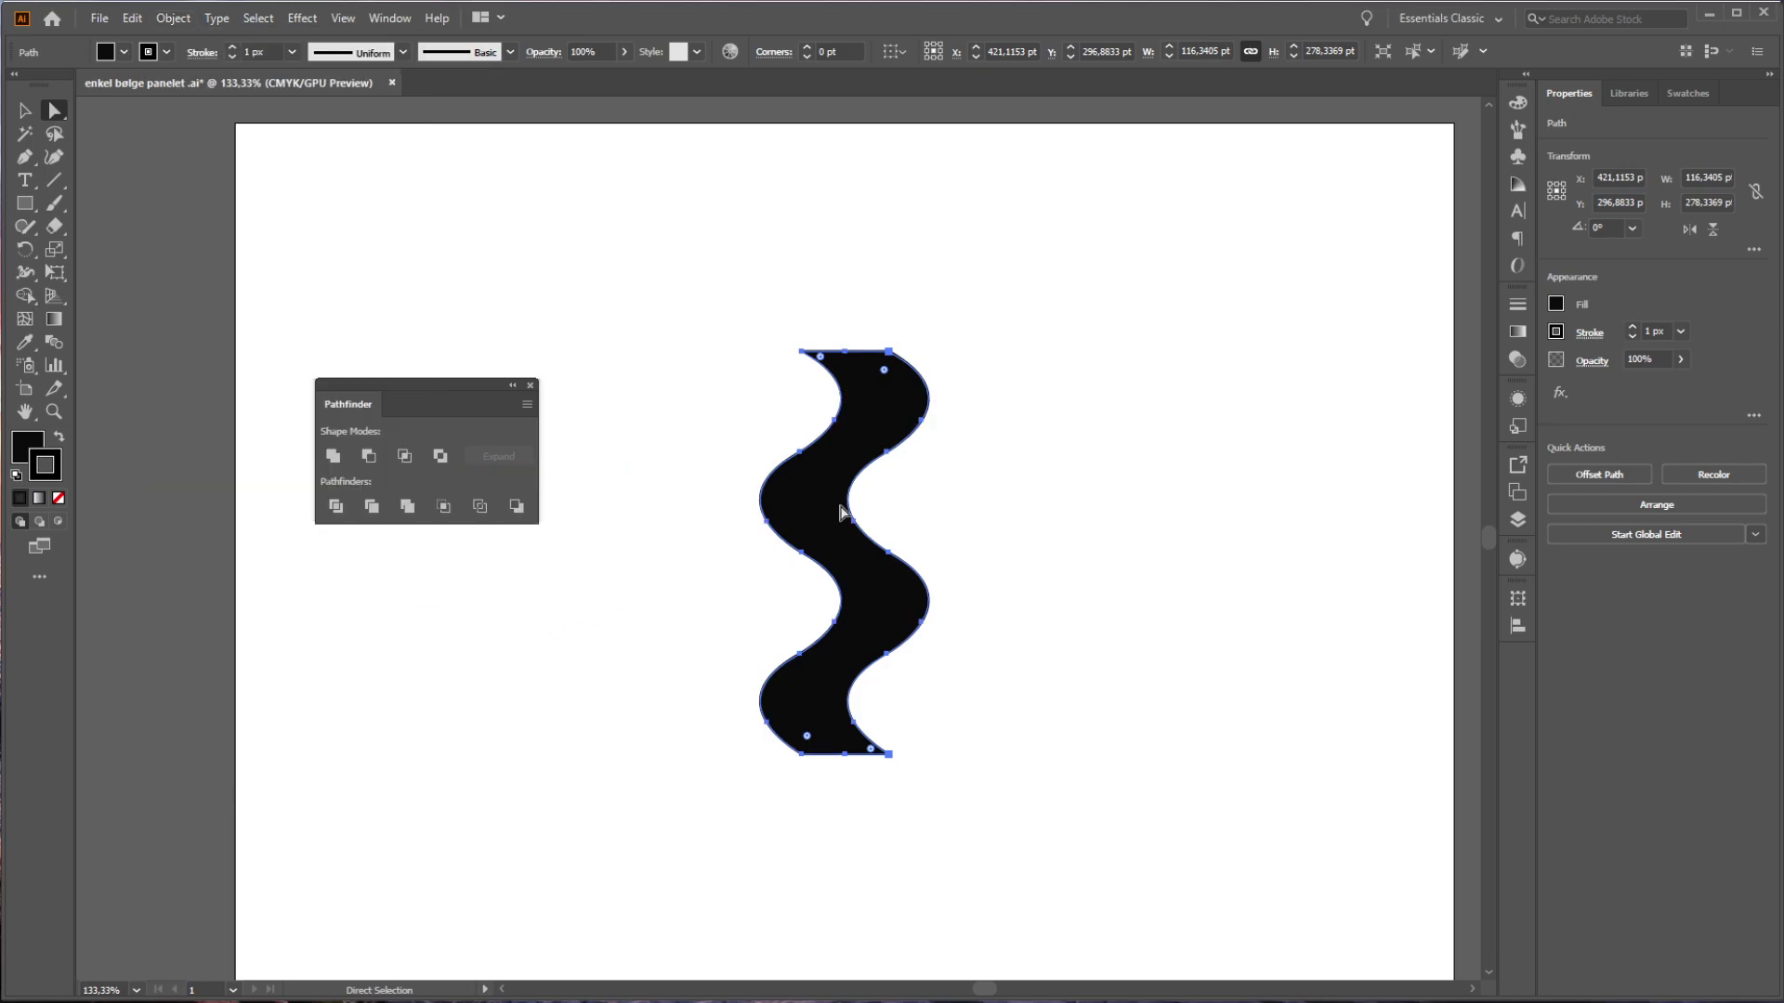
- Apply Add Anchor Points two more times to densify the outline's anchors
{"action": "left_click", "coordinate": [173, 18]}
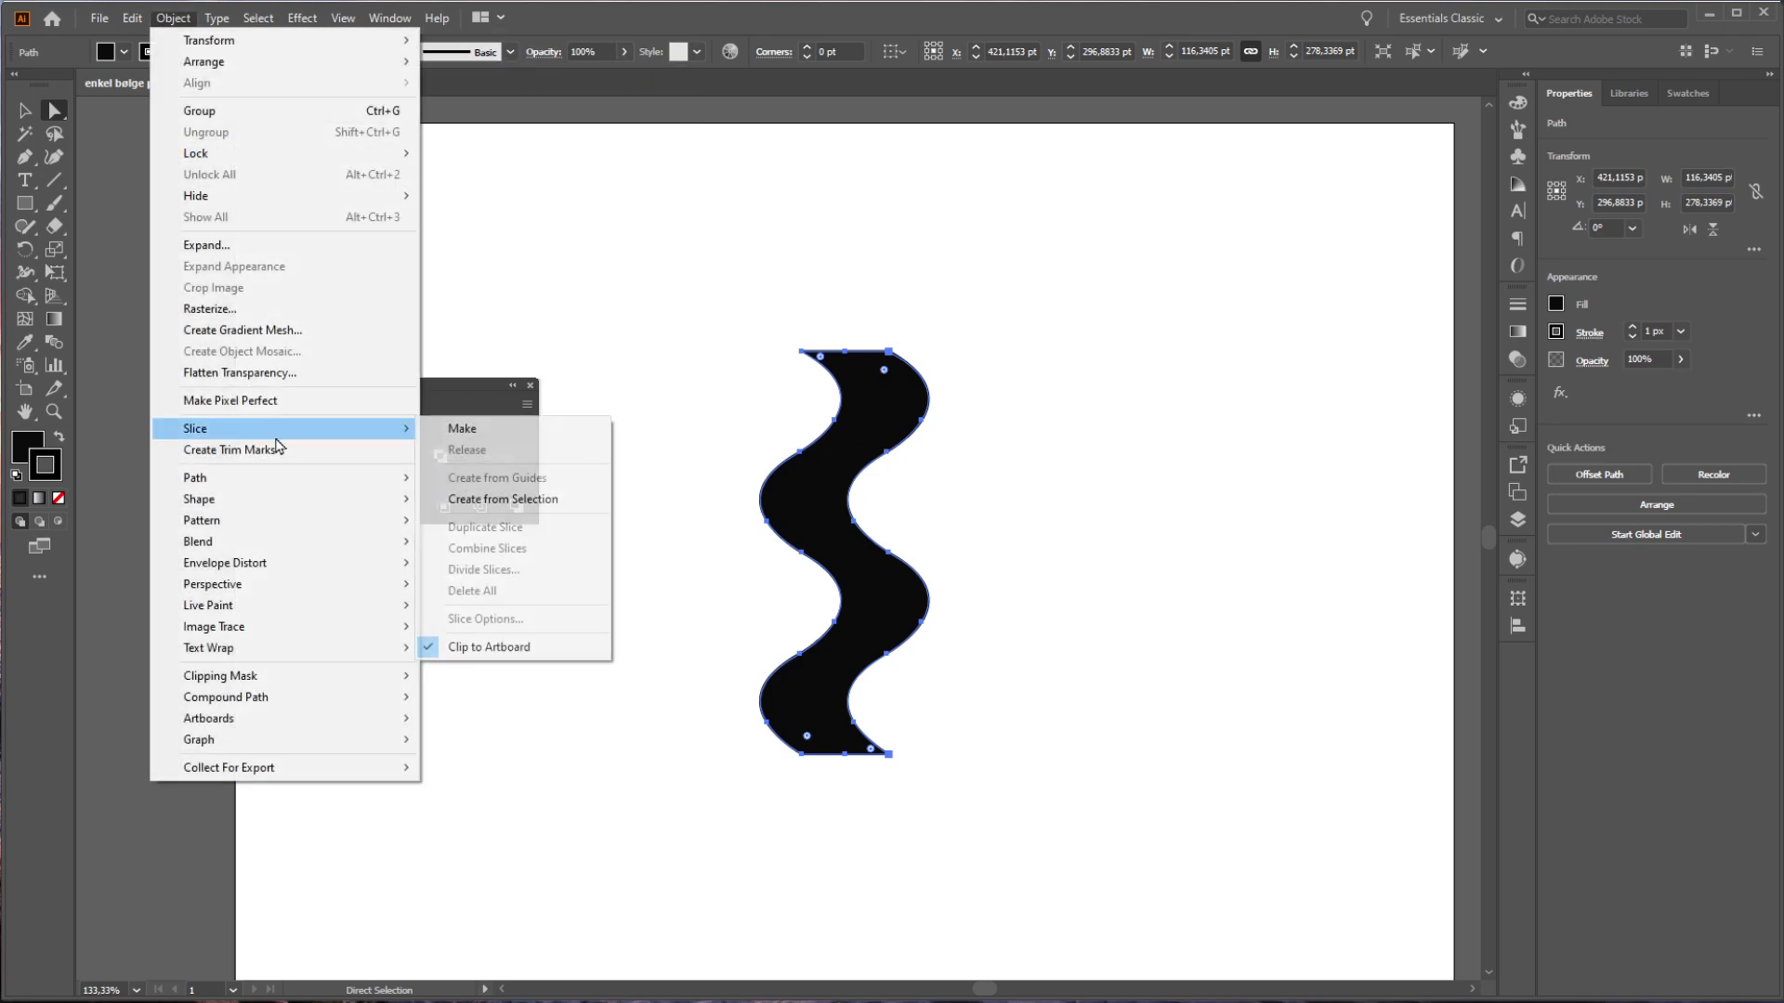
{"action": "mouse_move", "coordinate": [267, 475]}
{"action": "left_click", "coordinate": [506, 621]}
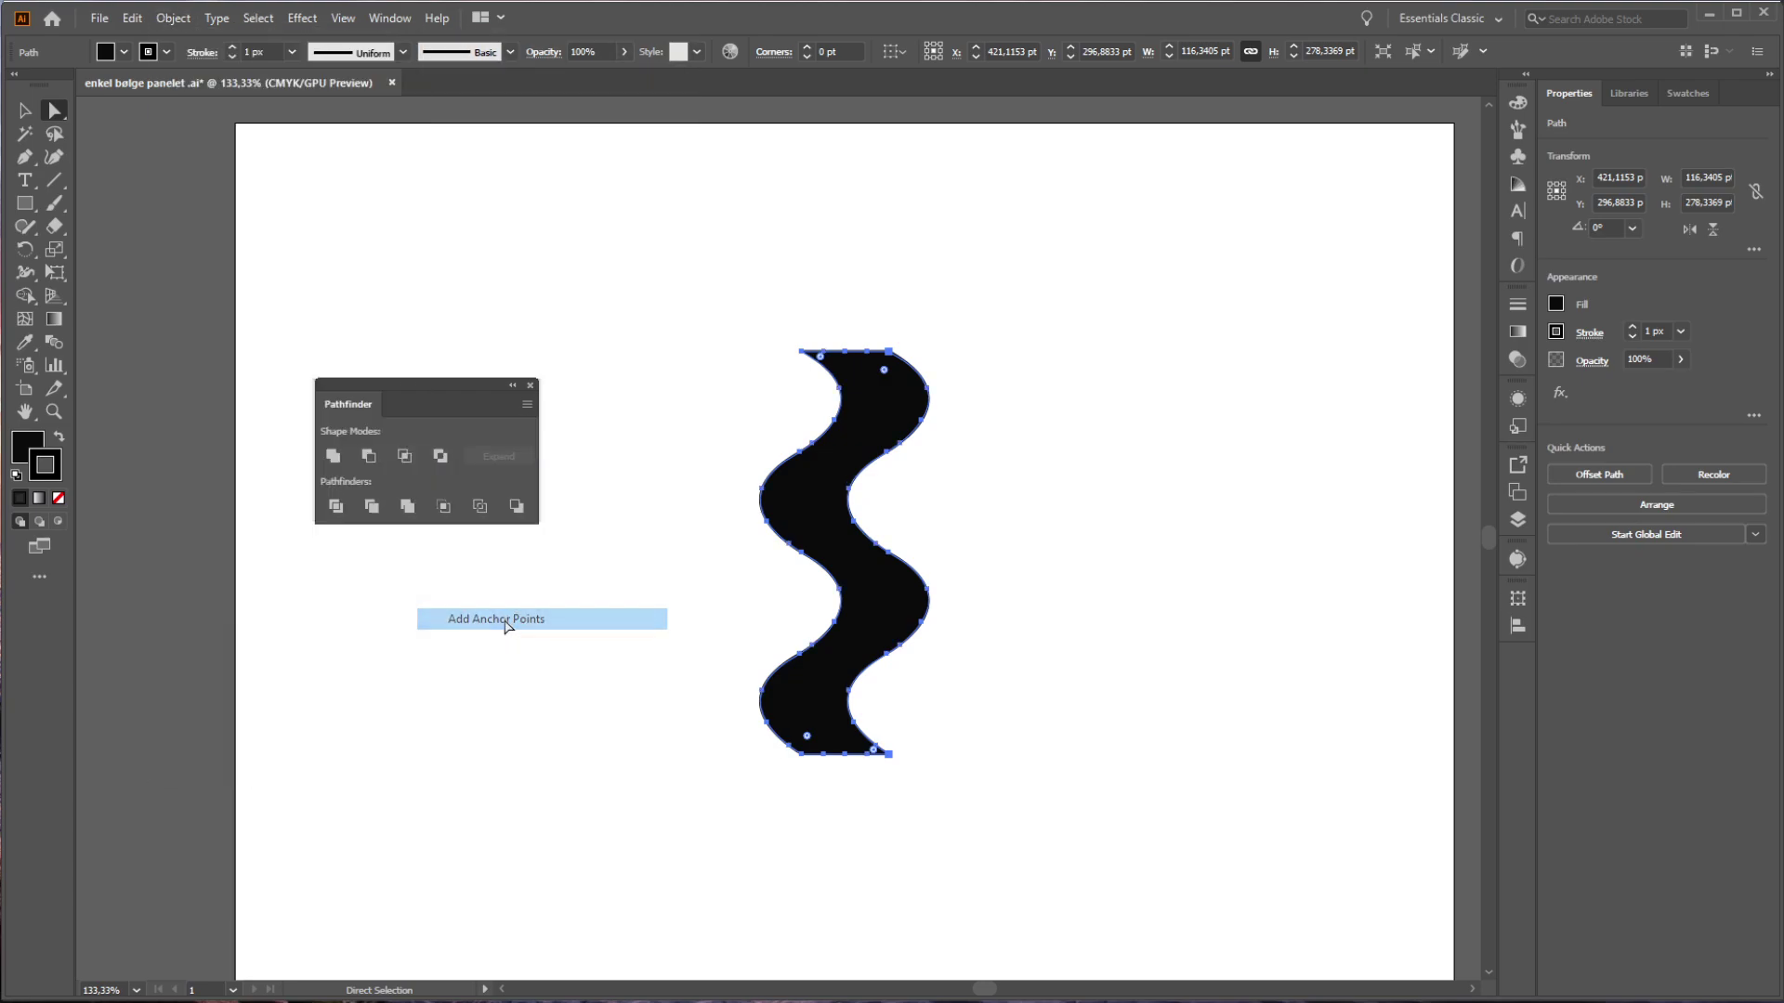
{"action": "left_click", "coordinate": [173, 18]}
{"action": "mouse_move", "coordinate": [259, 500]}
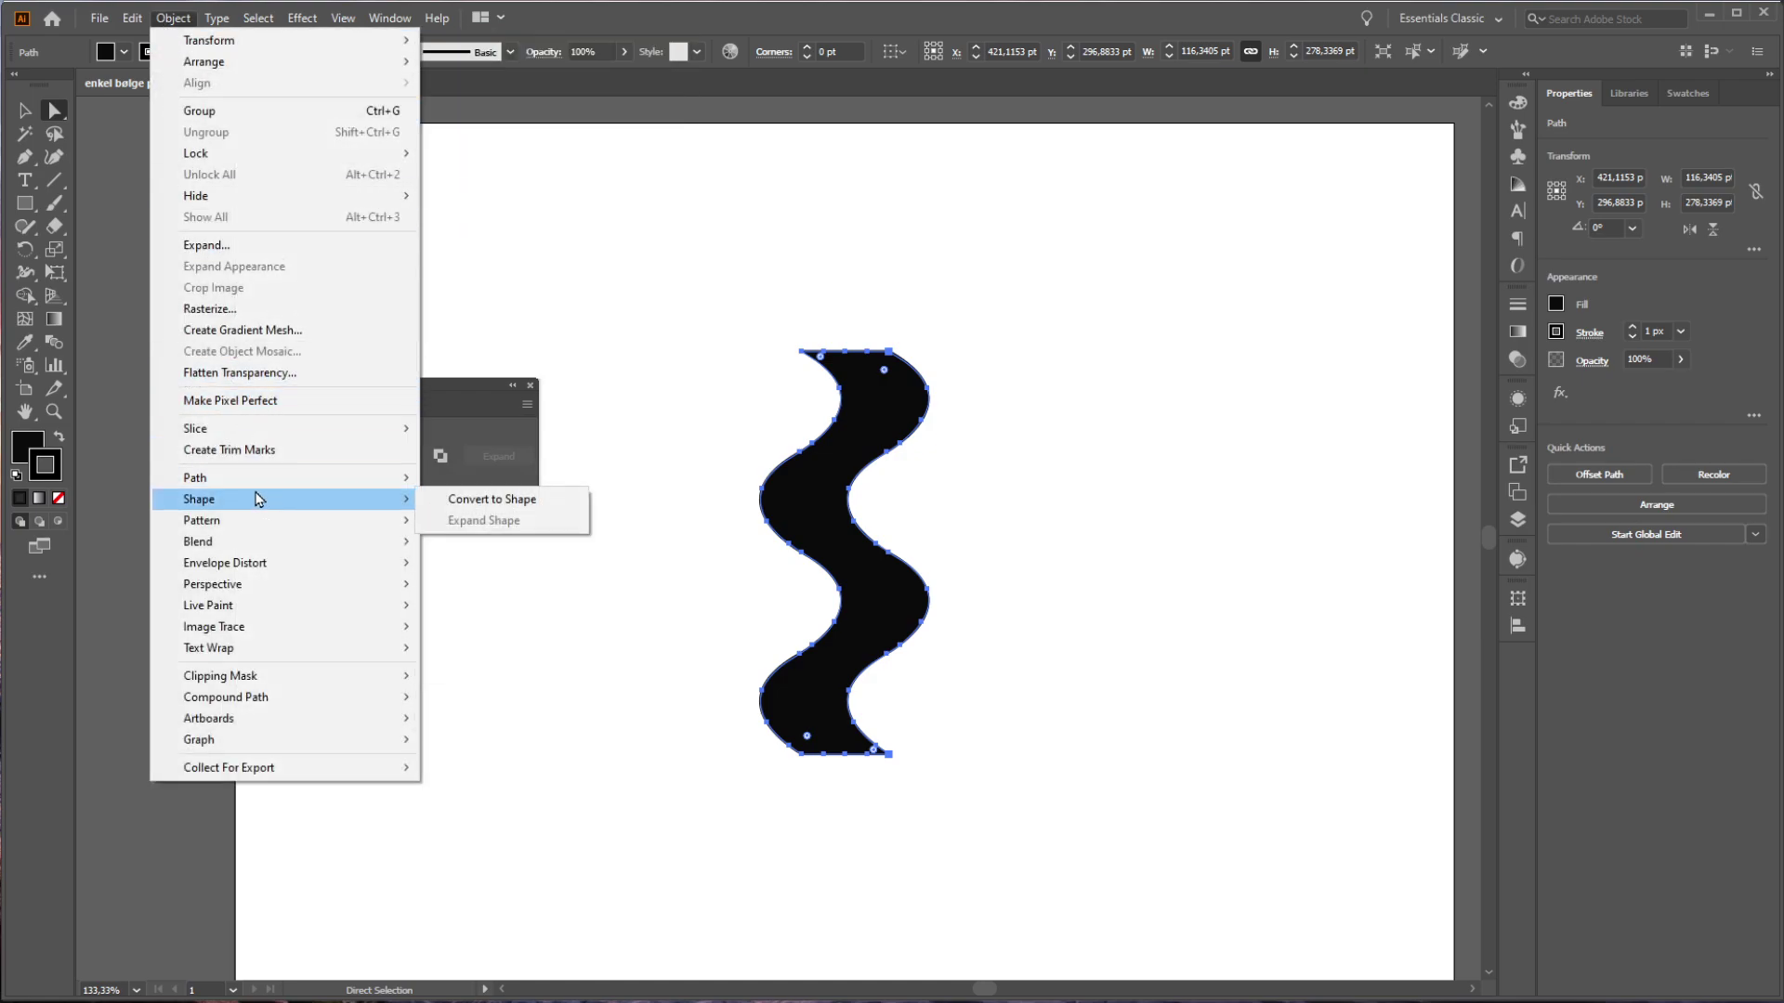
{"action": "left_click", "coordinate": [593, 623]}
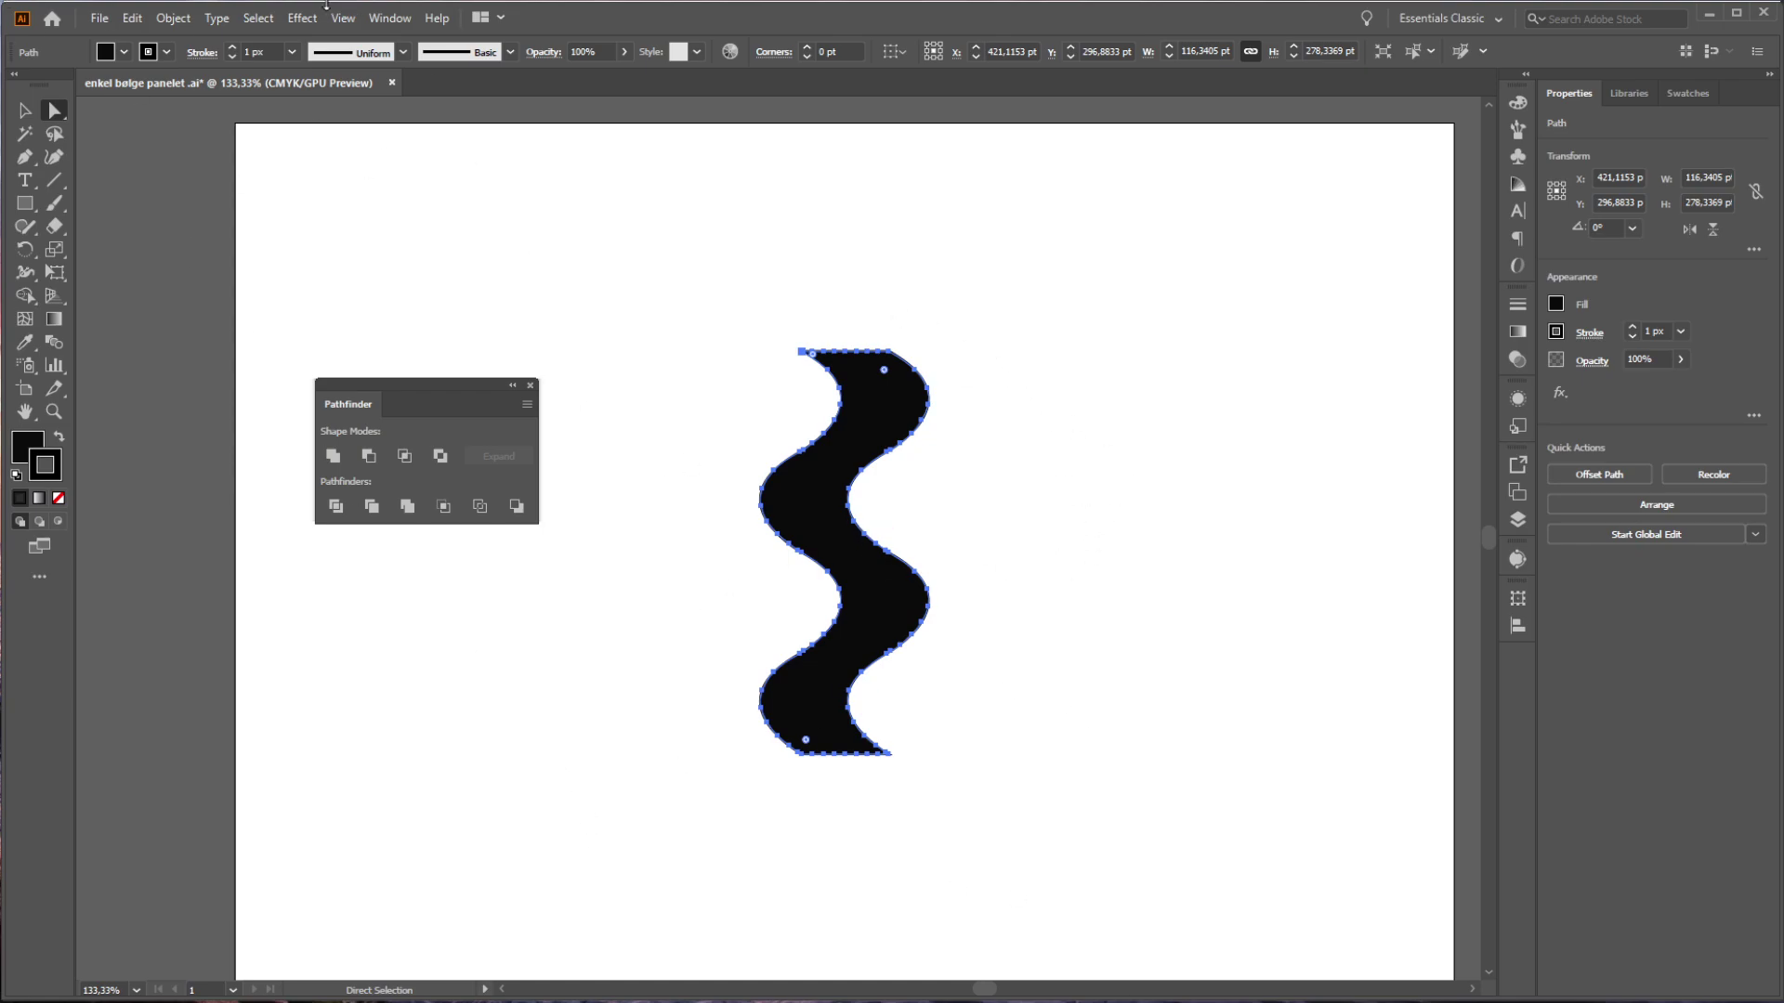
- Export the drawing as AutoCAD Drawing (*.DWG) 'enkel bølge panelet .dwg' into Downloads
{"action": "left_click", "coordinate": [97, 19]}
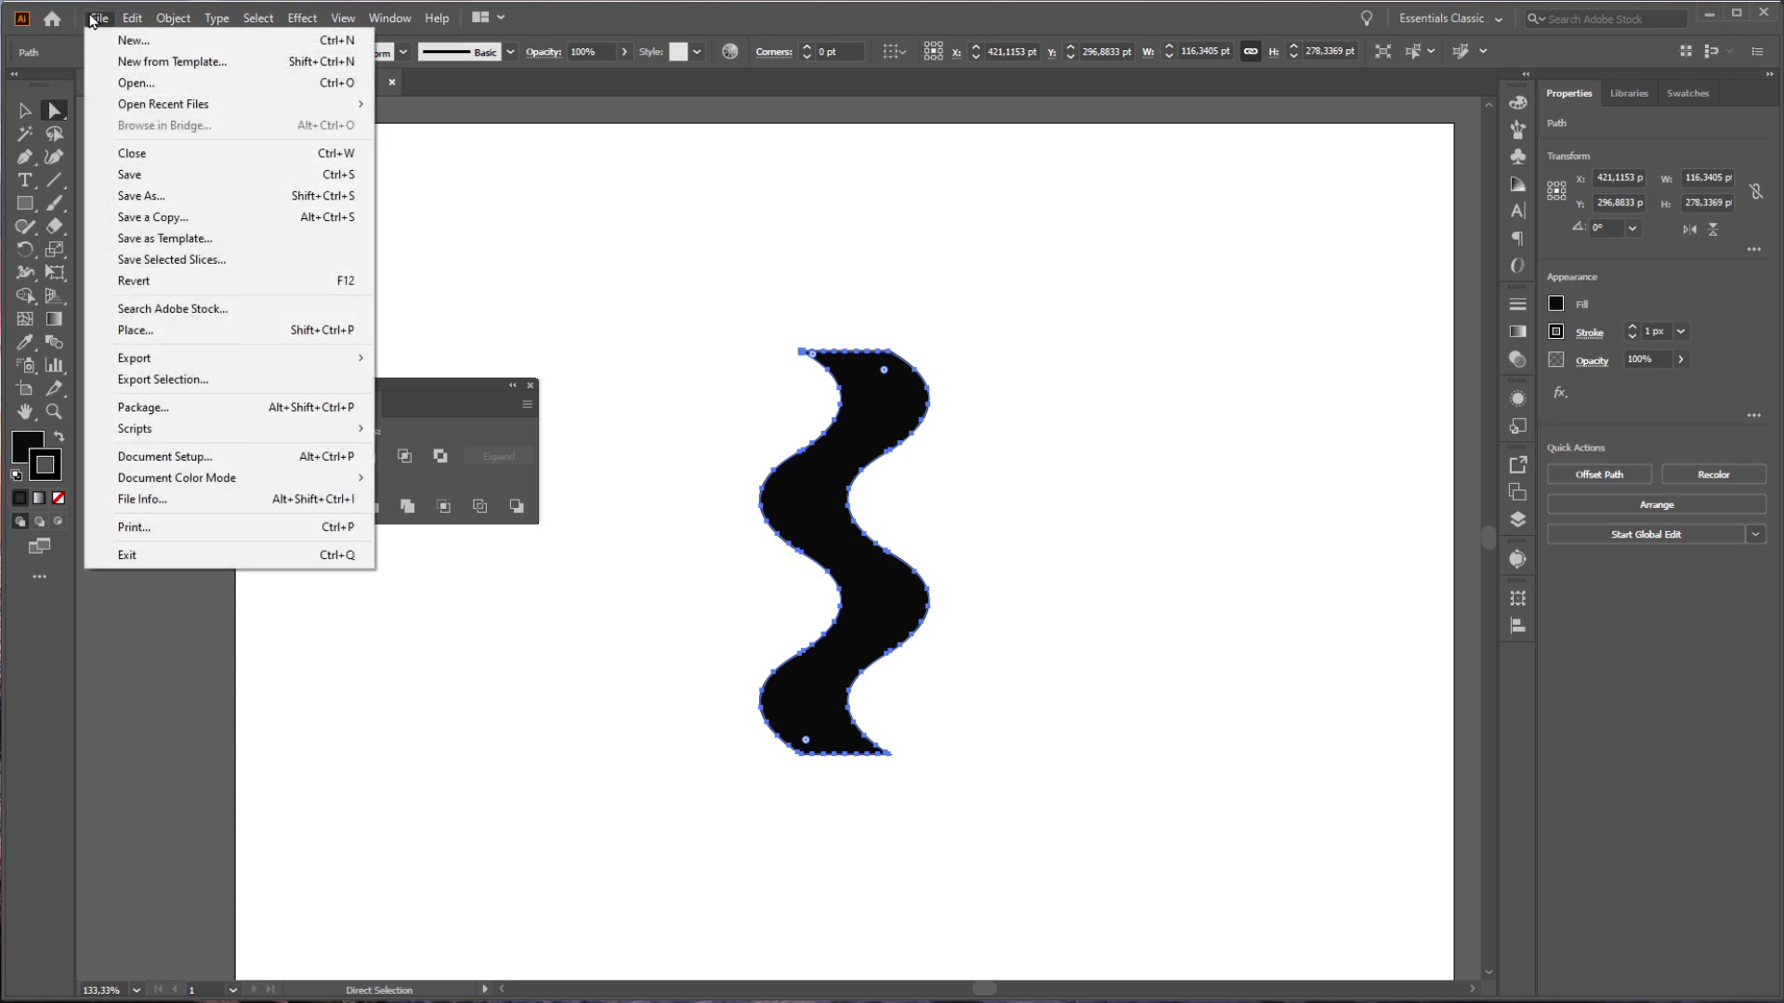
{"action": "mouse_move", "coordinate": [289, 361]}
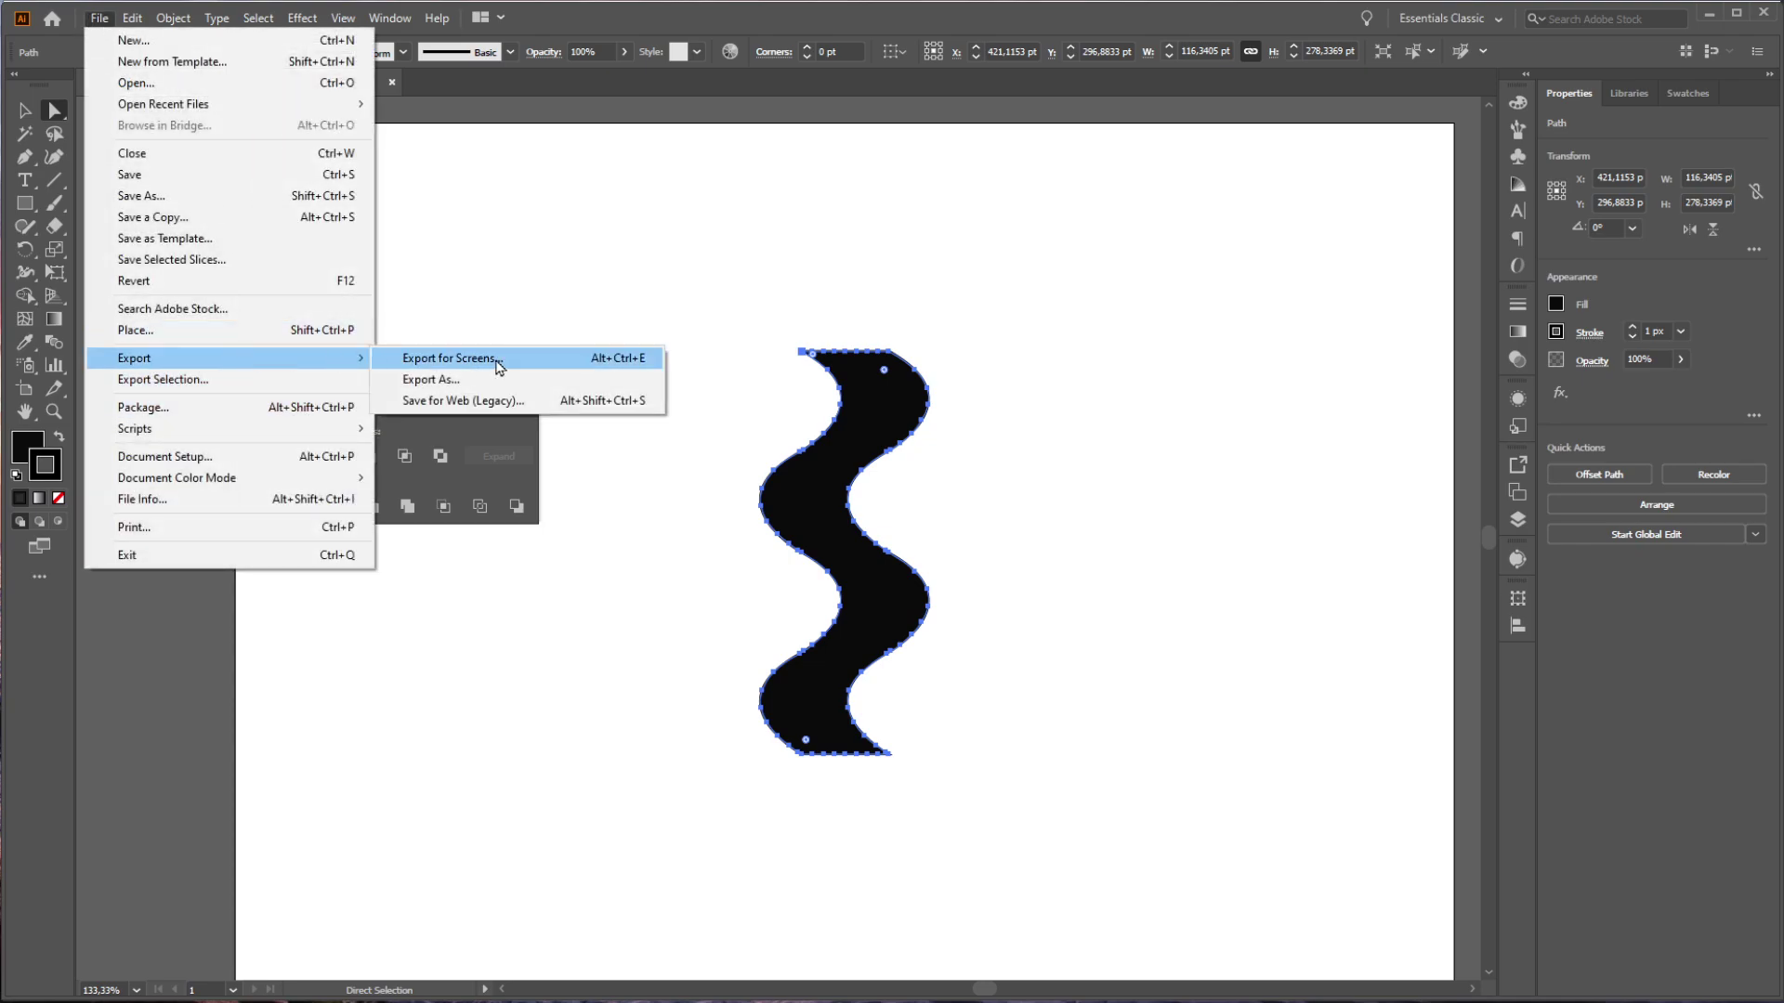
{"action": "left_click", "coordinate": [475, 381]}
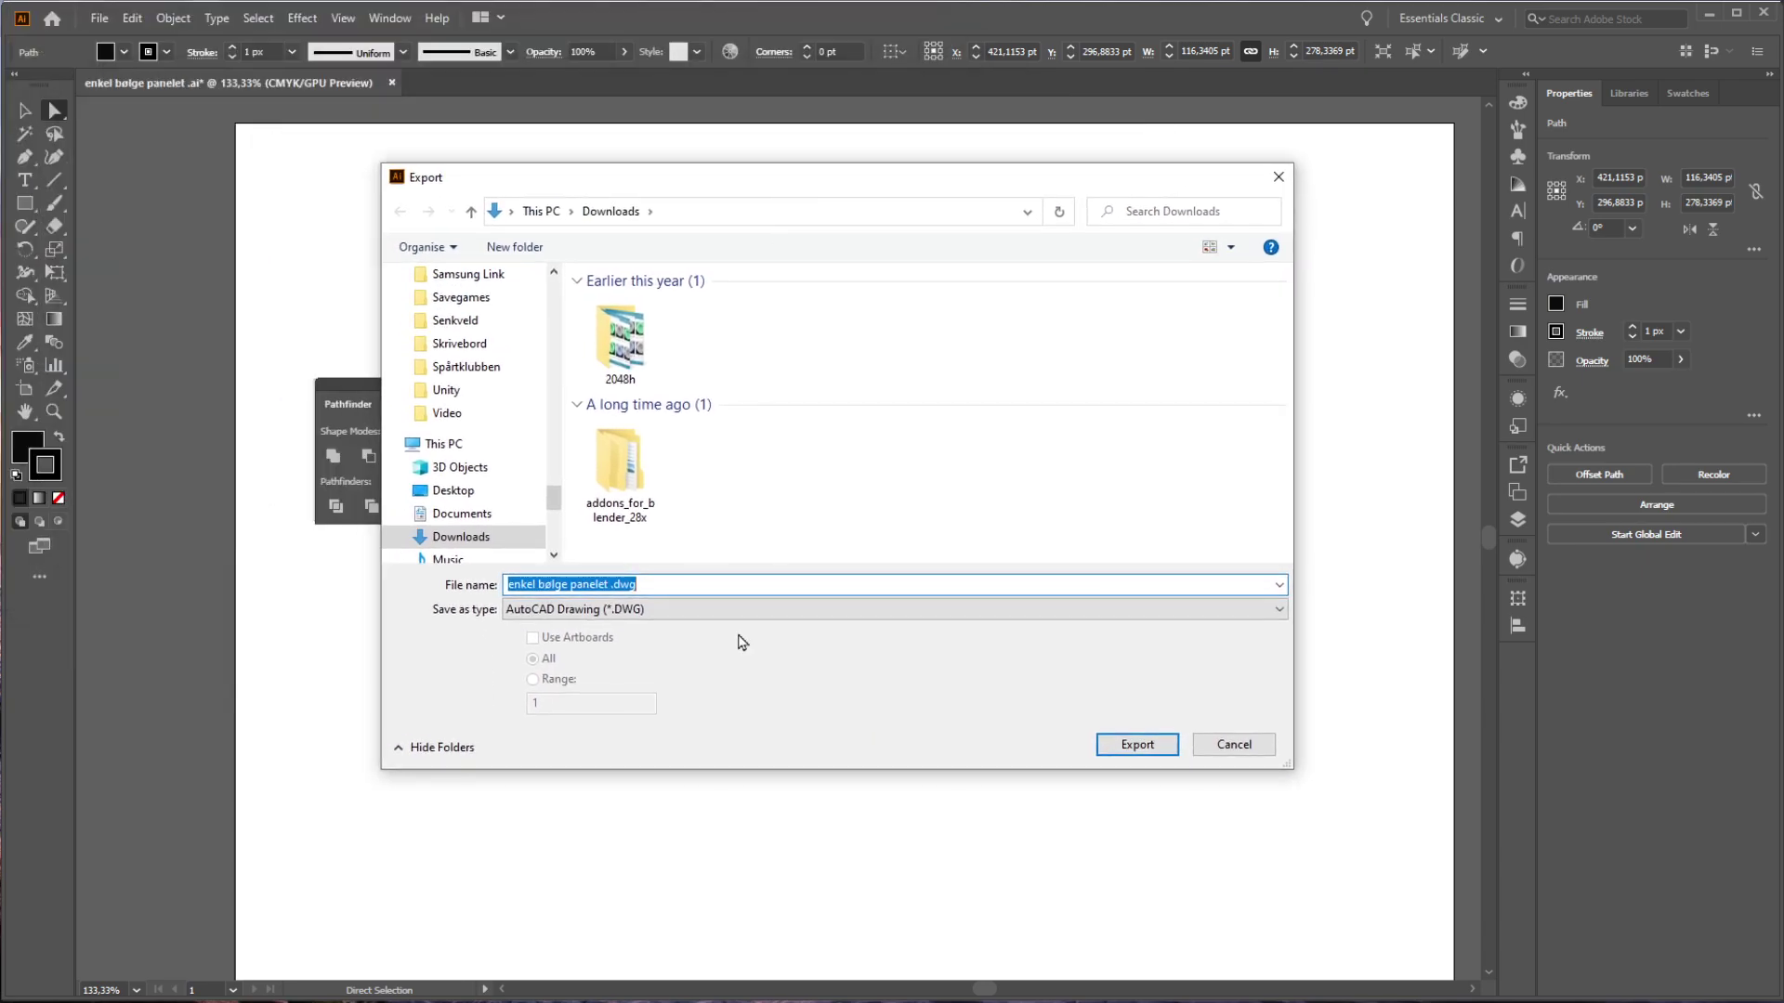
{"action": "left_click", "coordinate": [650, 610]}
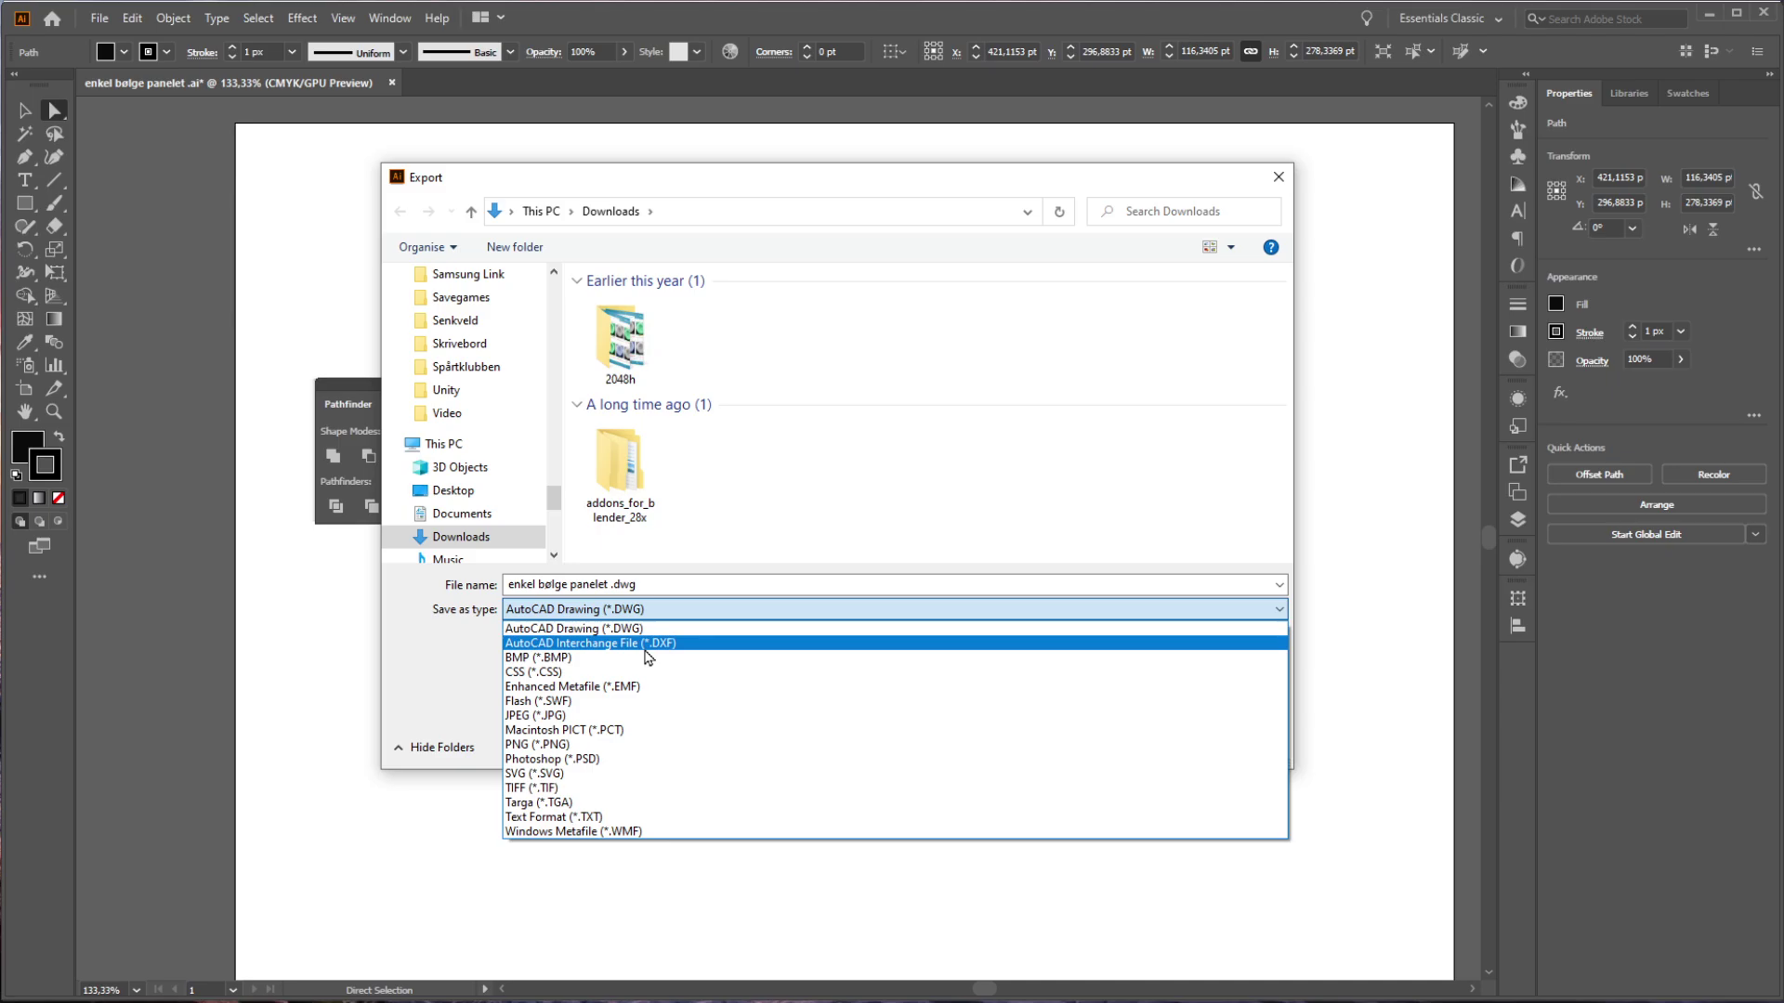
{"action": "left_click", "coordinate": [613, 631]}
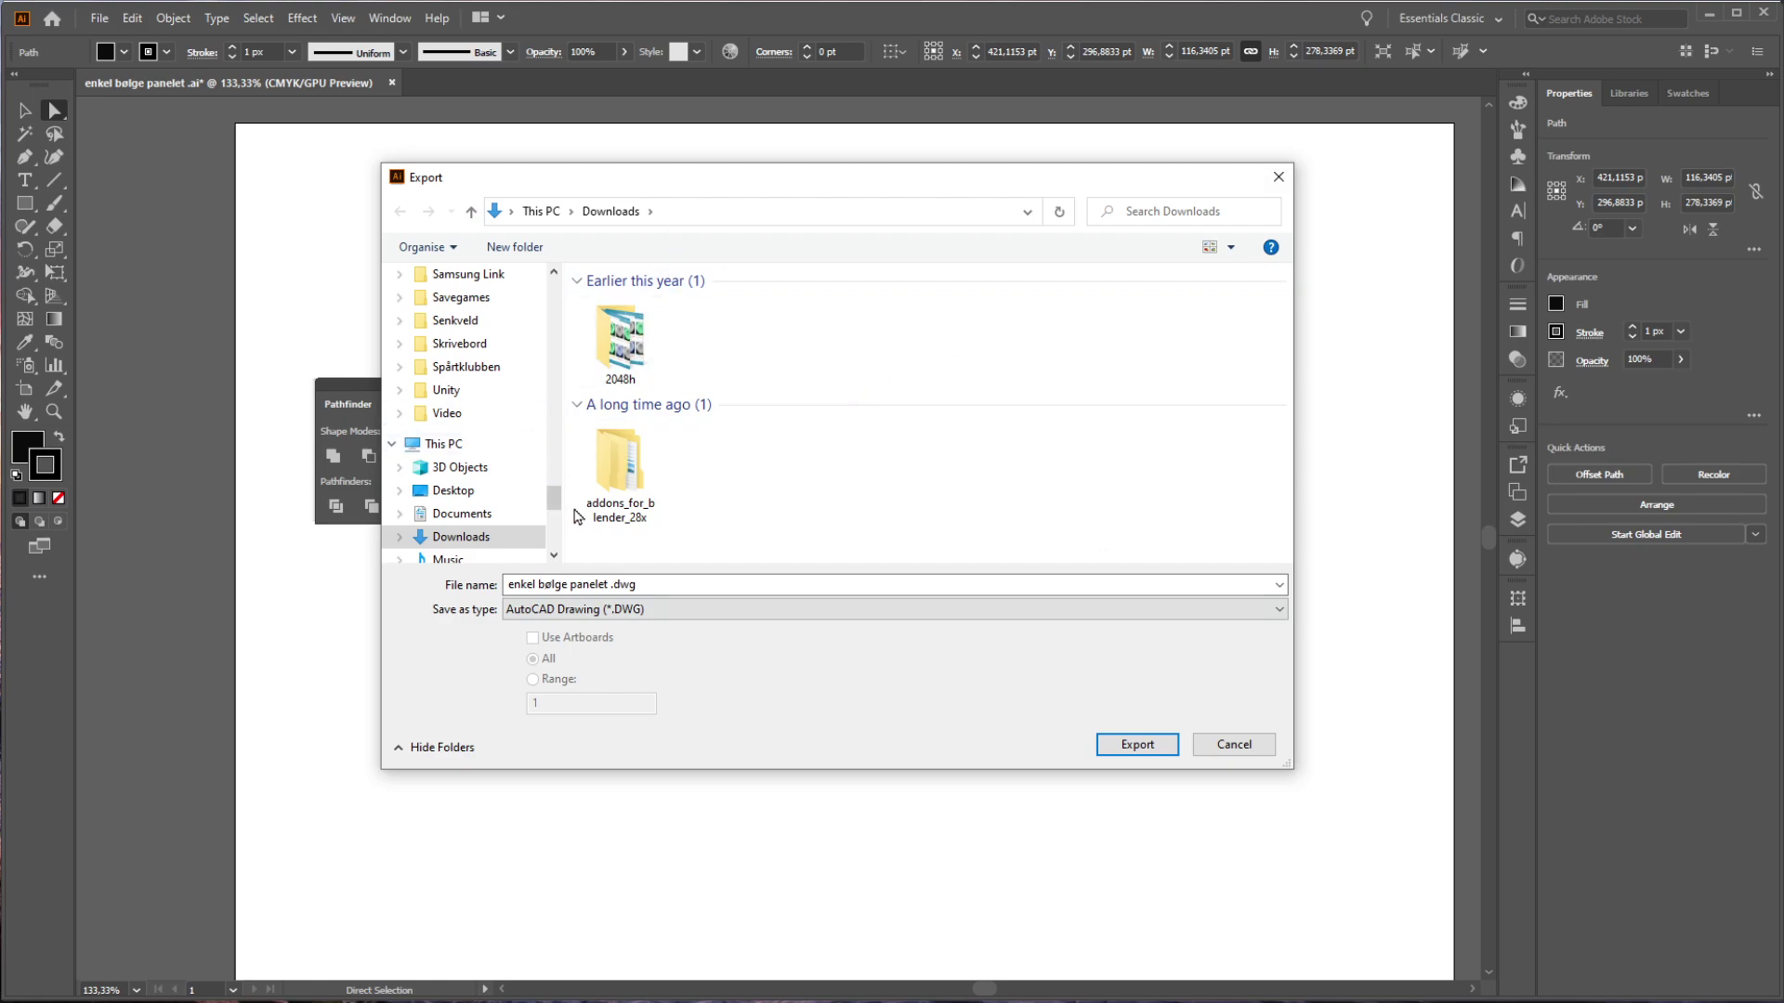
{"action": "scroll", "coordinate": [437, 391], "scroll_direction": "up", "scroll_amount": 10}
{"action": "left_click", "coordinate": [432, 336]}
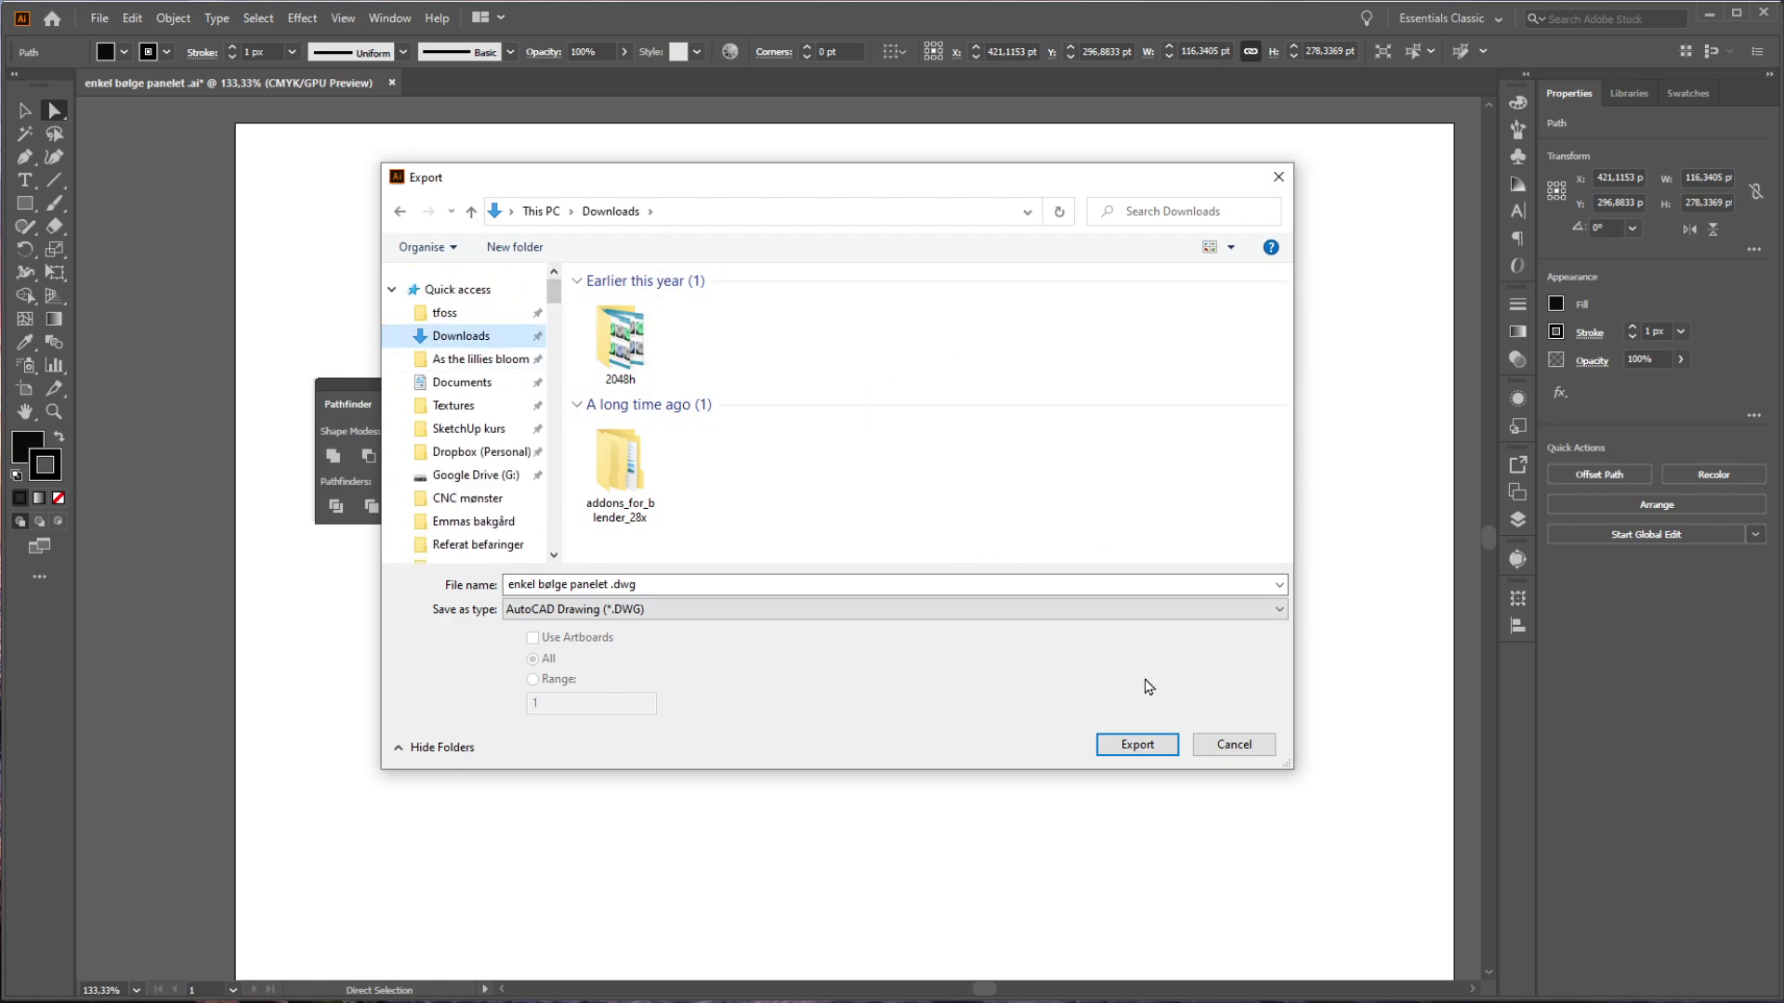
{"action": "left_click", "coordinate": [1137, 744]}
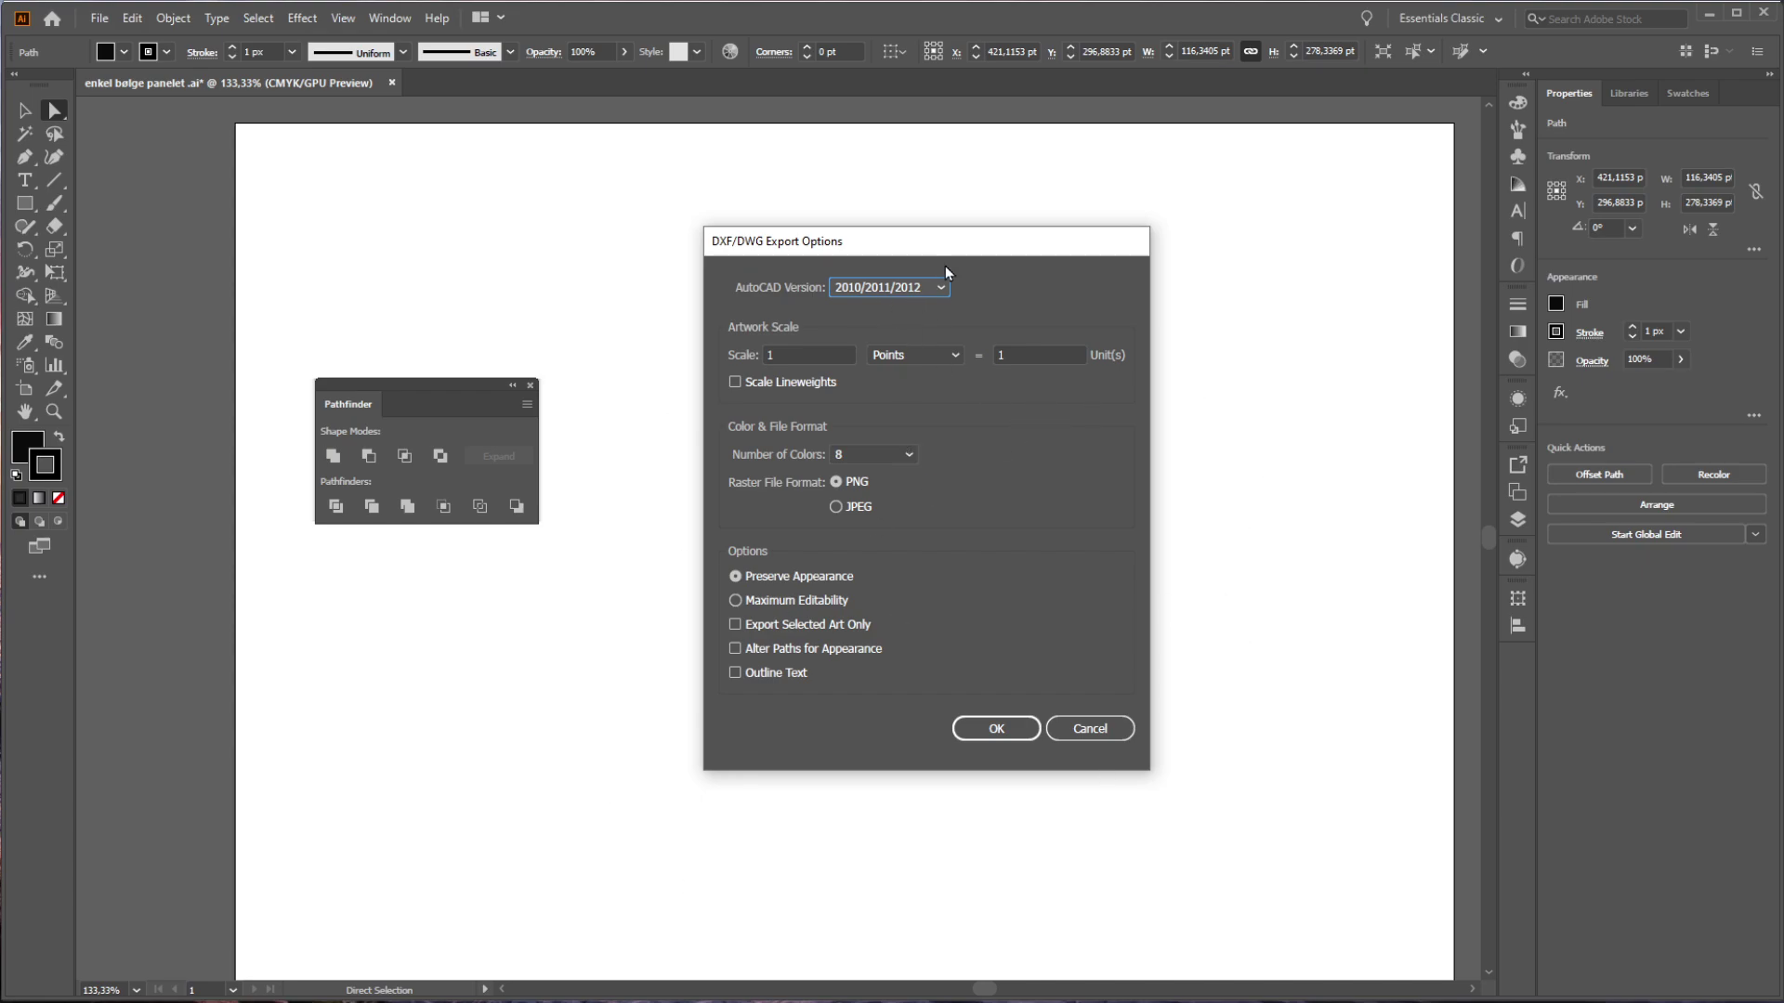
- Confirm the DXF/DWG export options with AutoCAD version 2010/2011/2012
{"action": "left_click", "coordinate": [917, 290]}
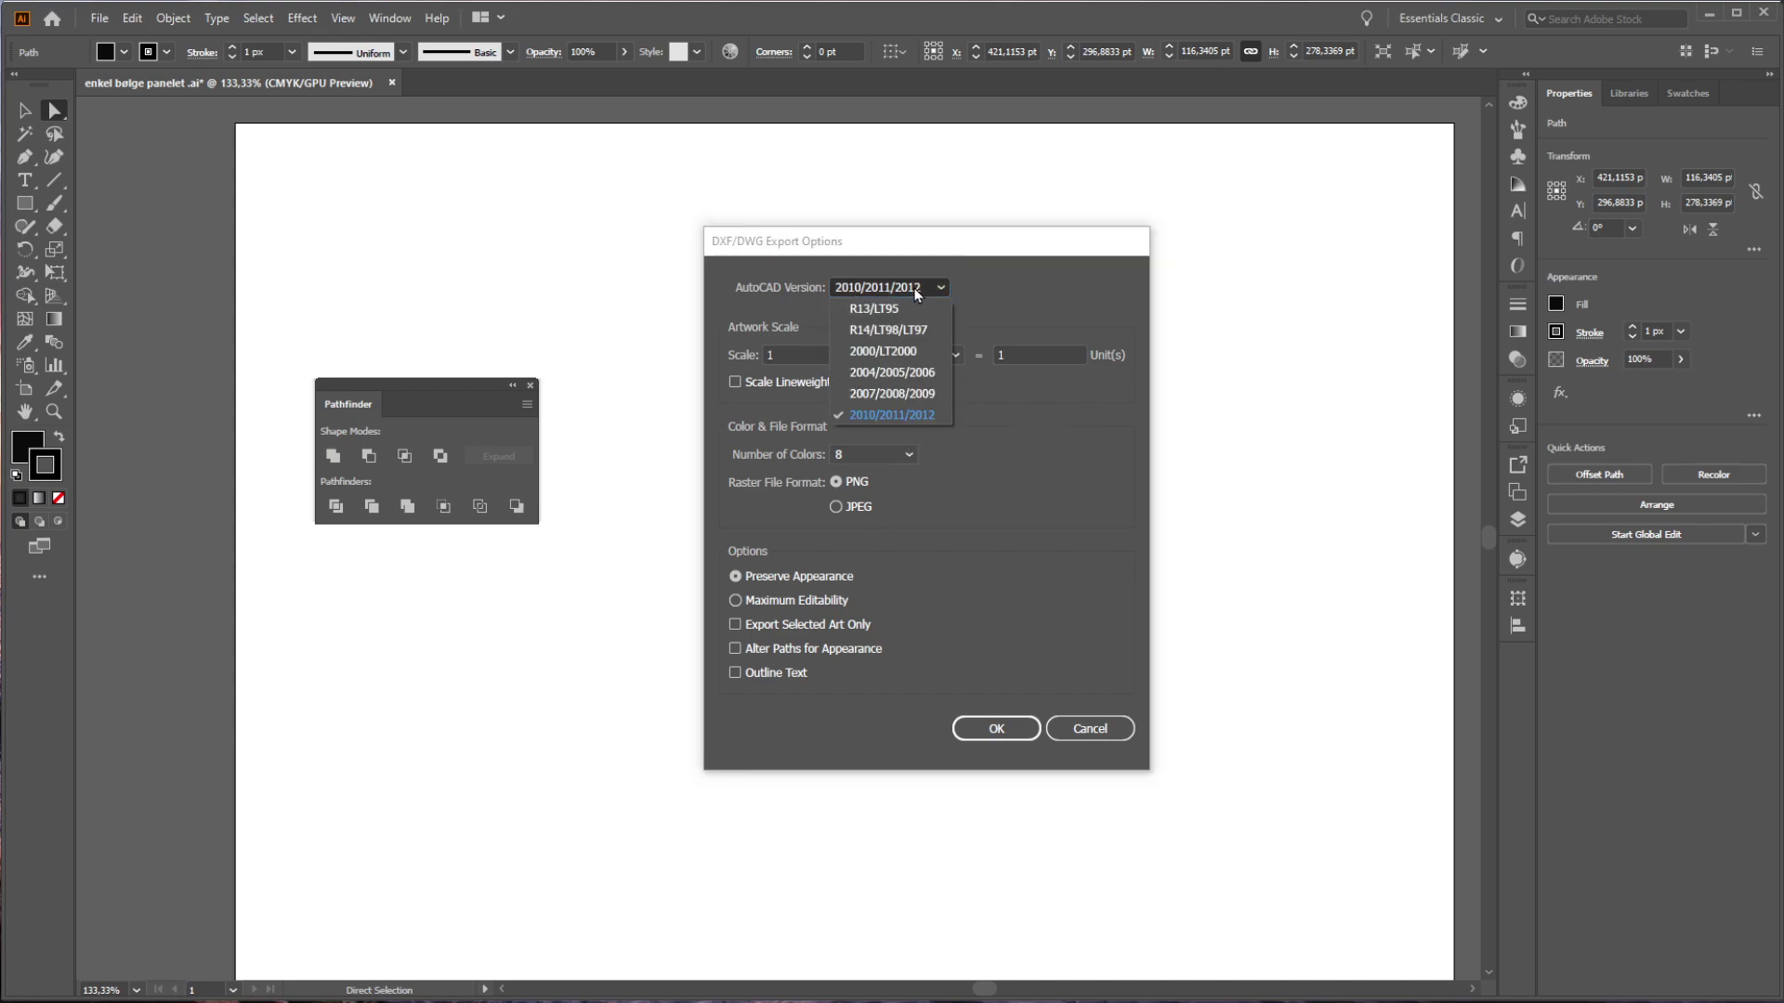
{"action": "left_click", "coordinate": [1006, 280]}
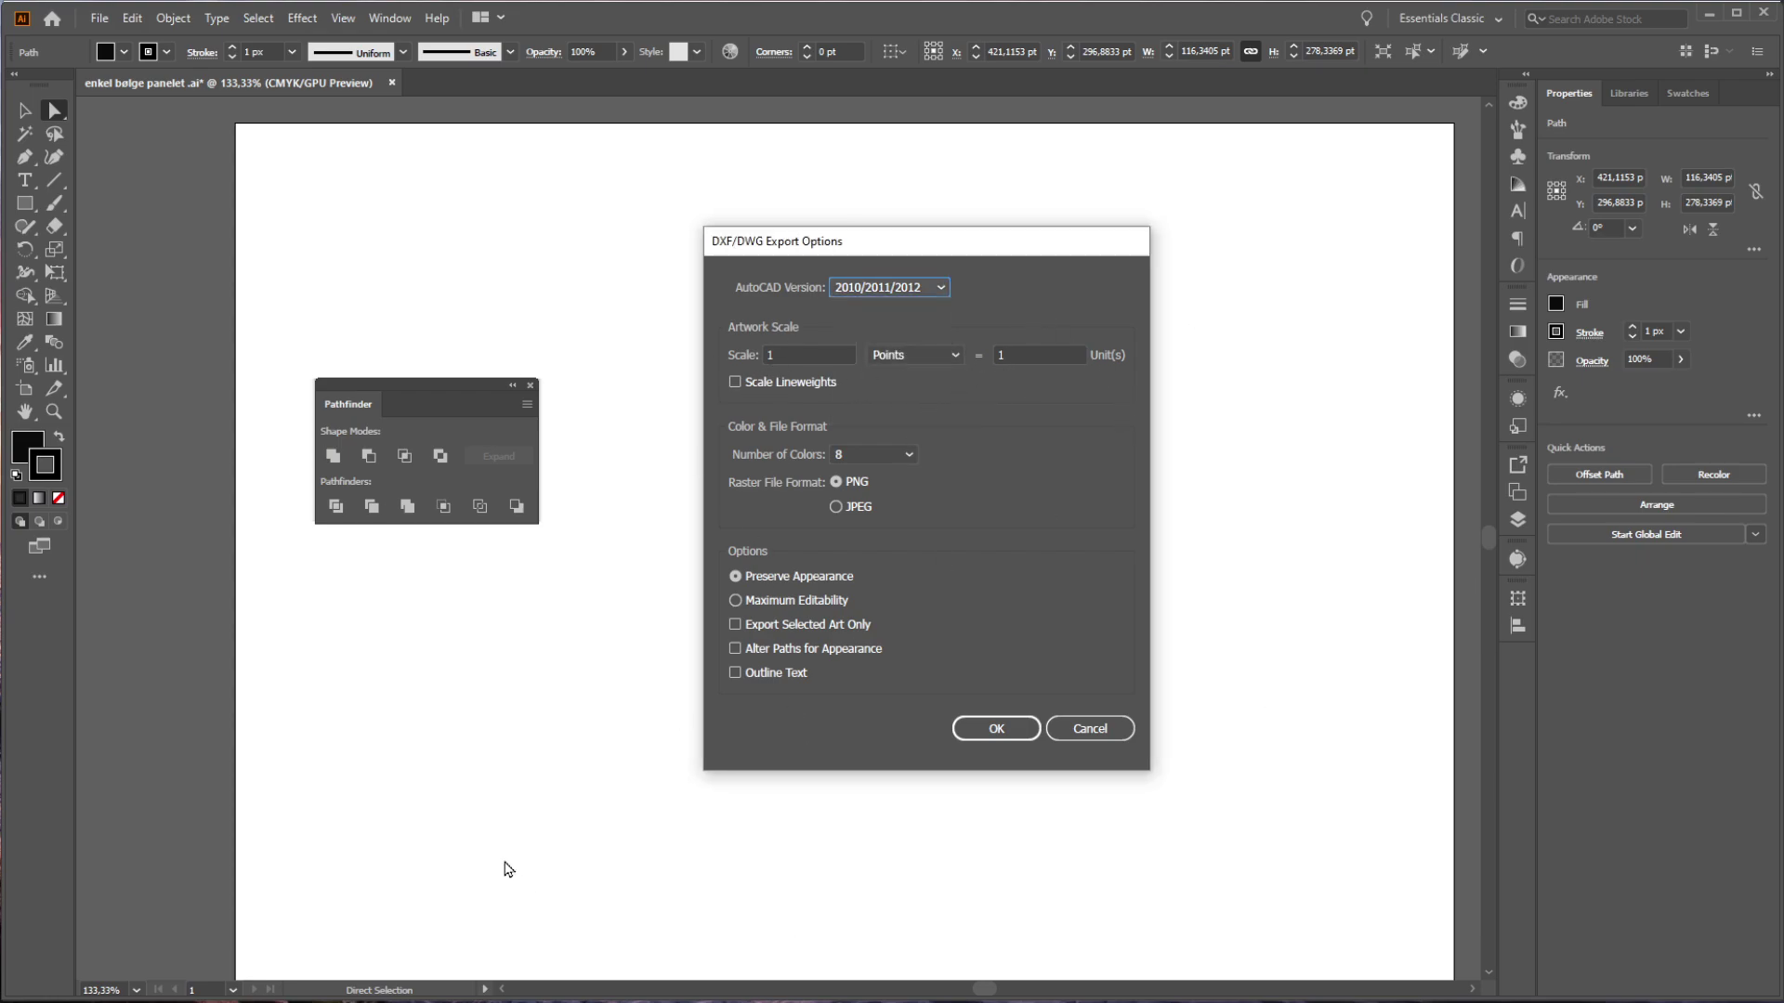
{"action": "left_click_drag", "start_coordinate": [927, 259], "coordinate": [688, 225]}
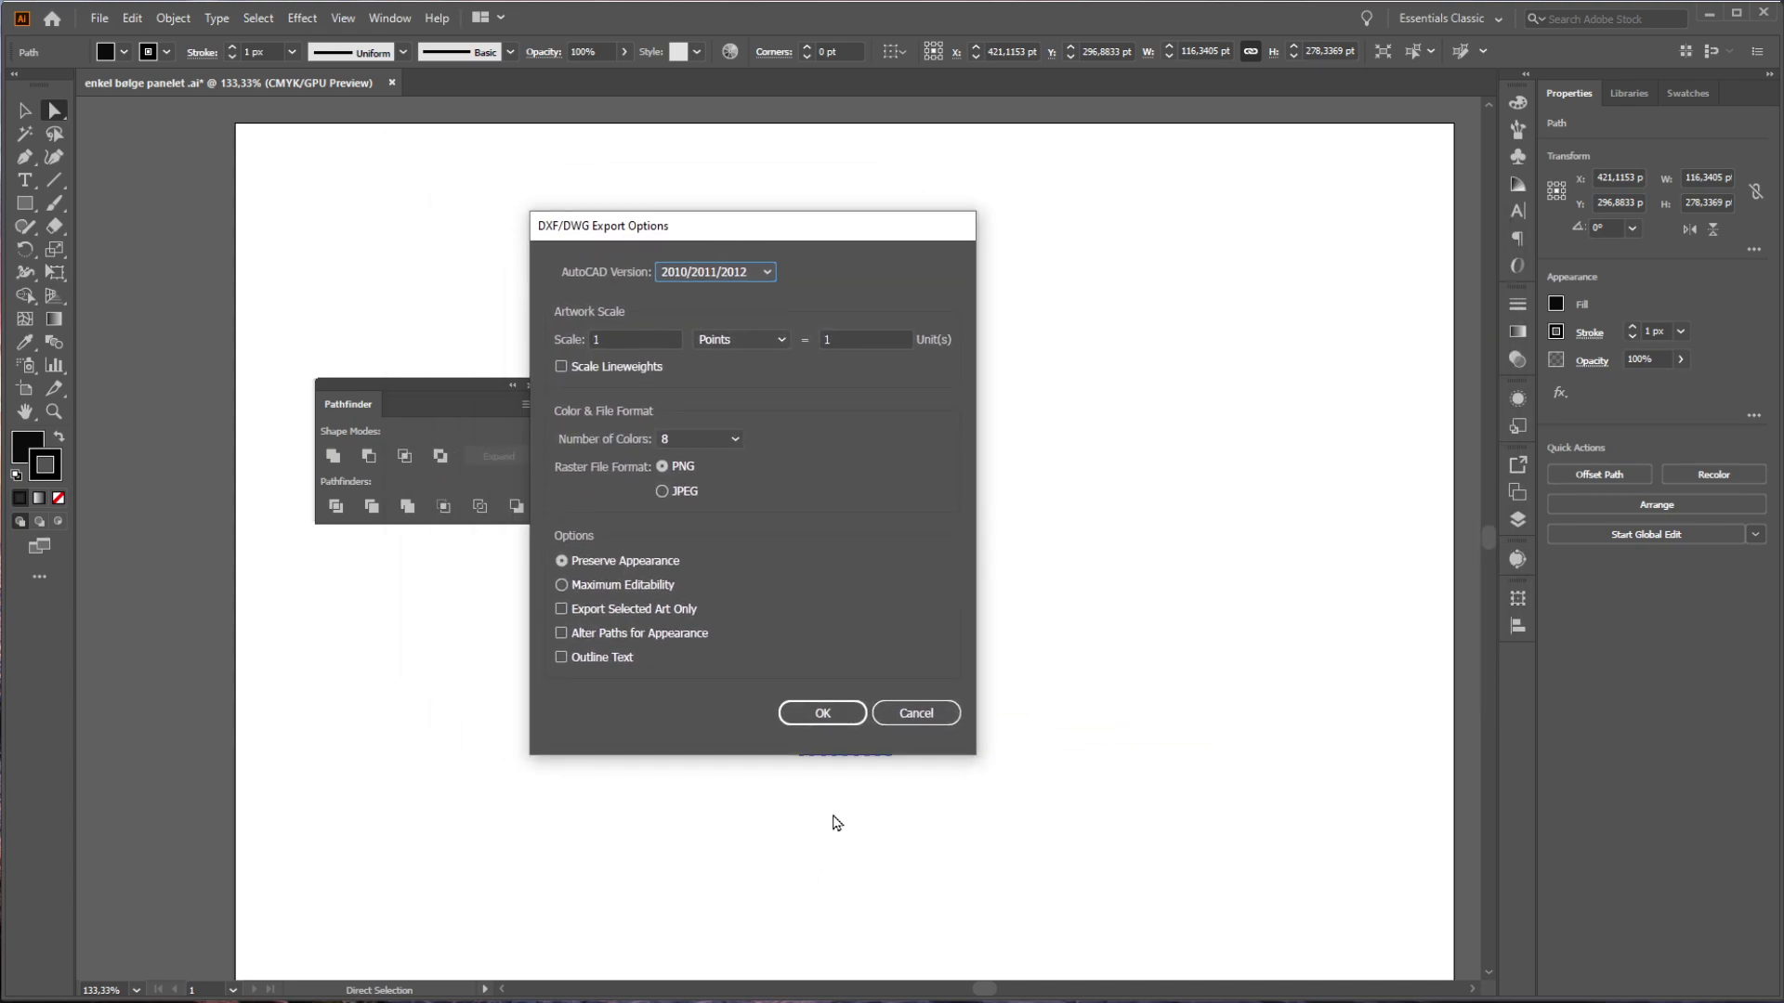
{"action": "left_click", "coordinate": [822, 716]}
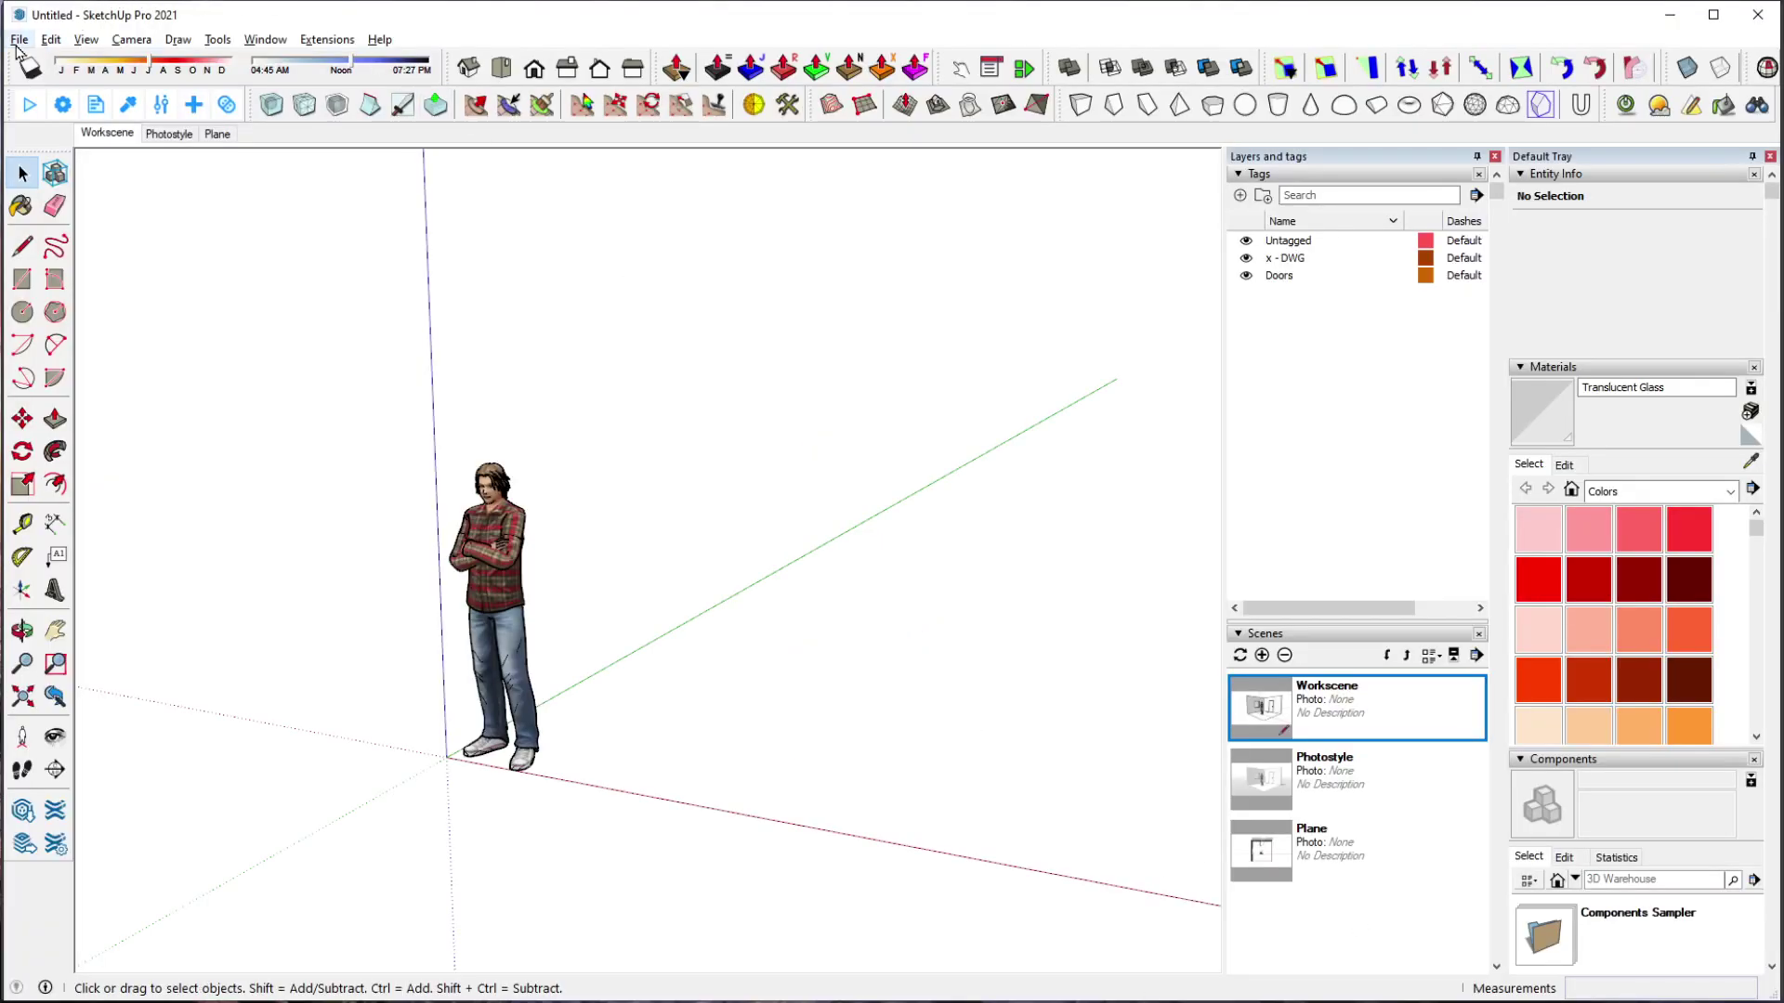
- Start a File > Import and choose enkel bølge panelet .dwg from Downloads
{"action": "left_click", "coordinate": [51, 39]}
{"action": "mouse_move", "coordinate": [17, 42]}
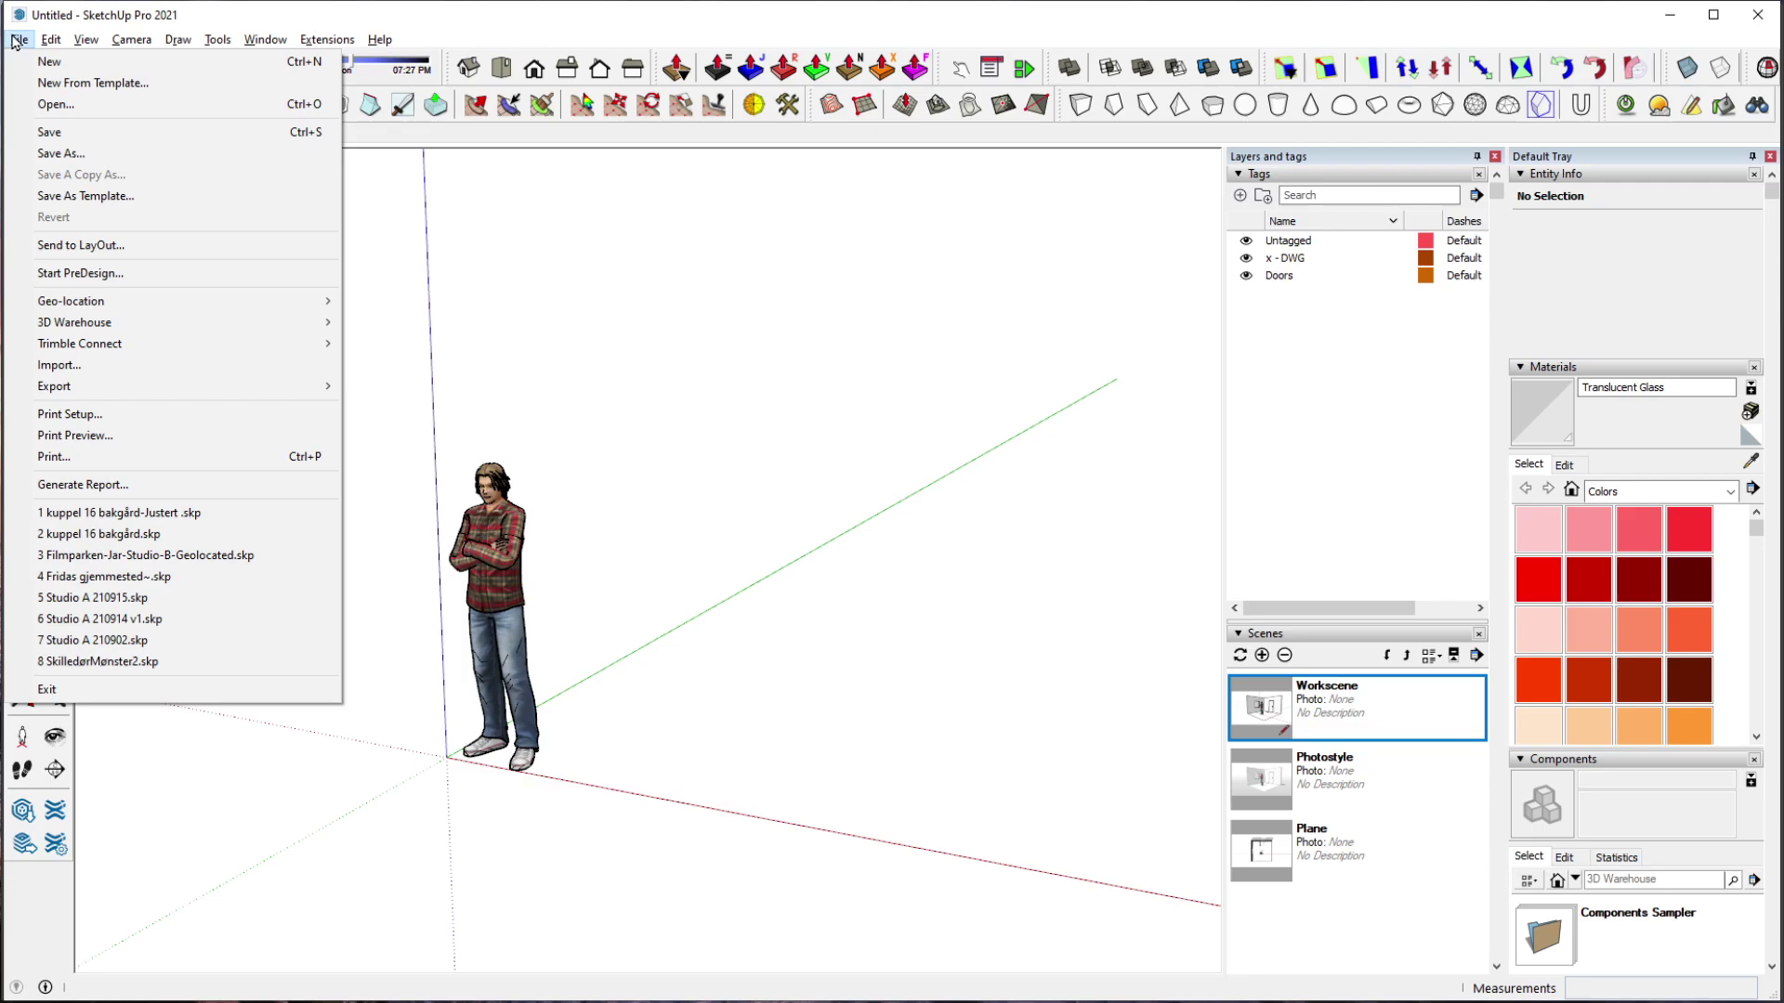
{"action": "left_click", "coordinate": [137, 365]}
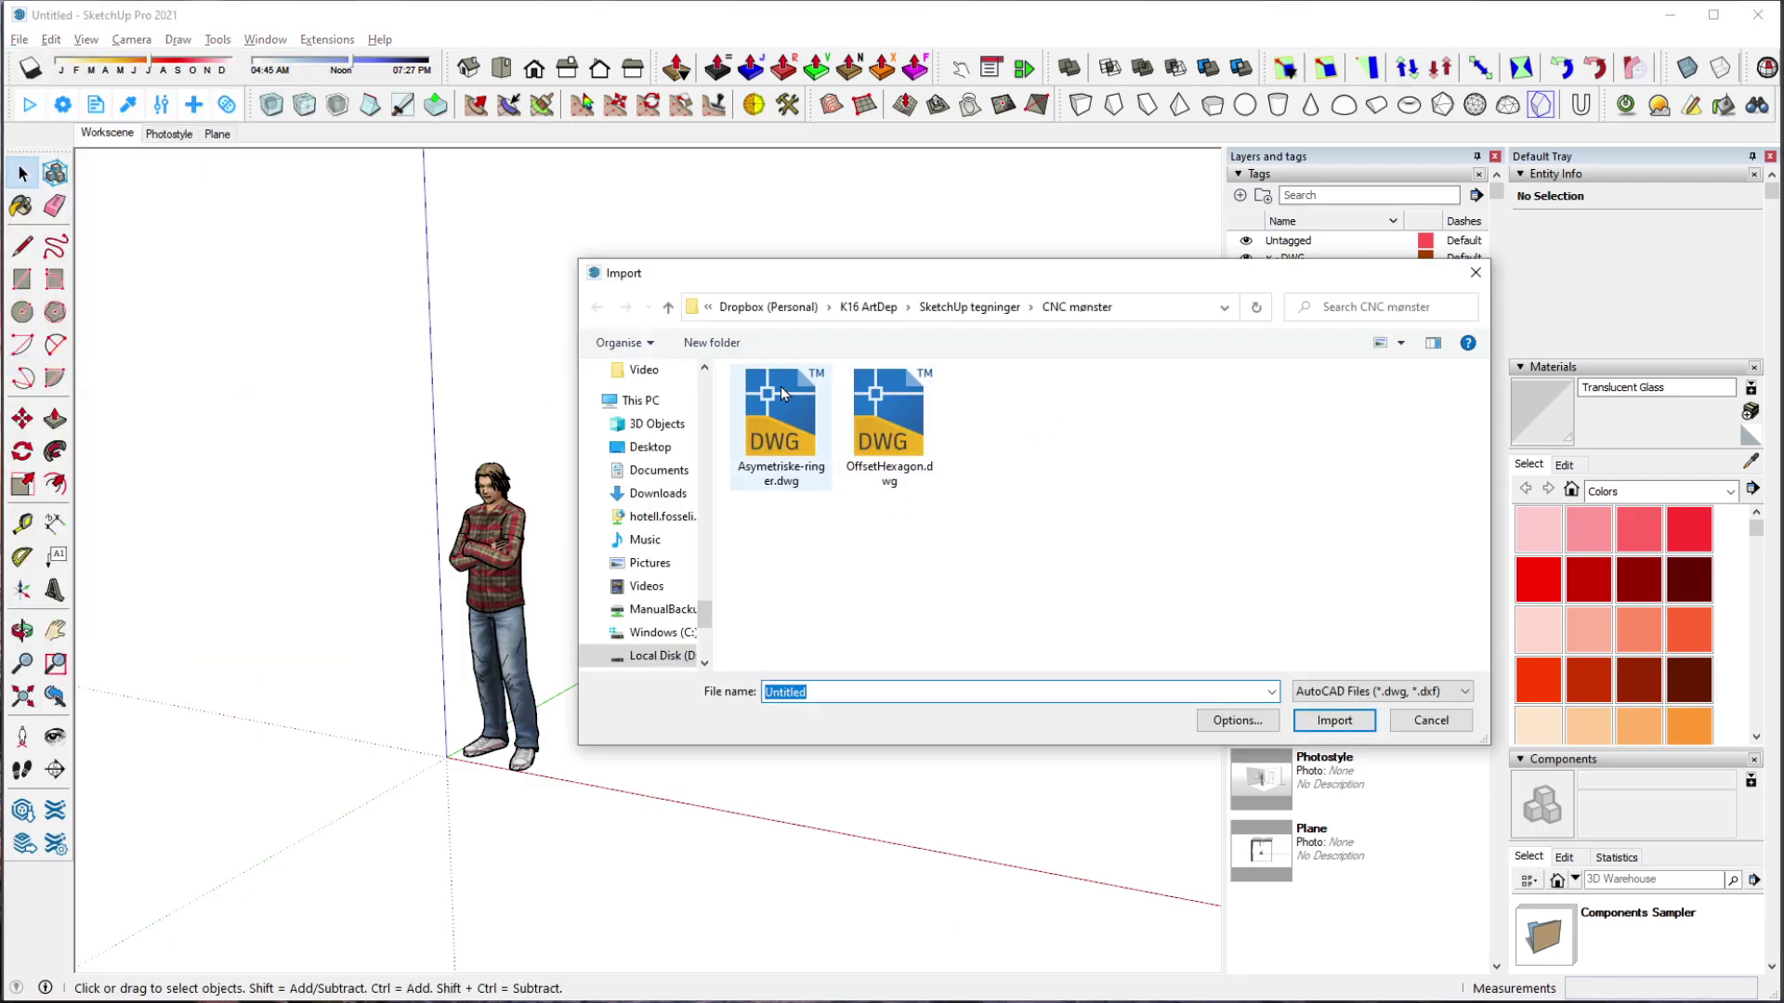
{"action": "left_click_drag", "start_coordinate": [706, 615], "coordinate": [713, 386]}
{"action": "left_click", "coordinate": [655, 431]}
{"action": "left_click", "coordinate": [769, 430]}
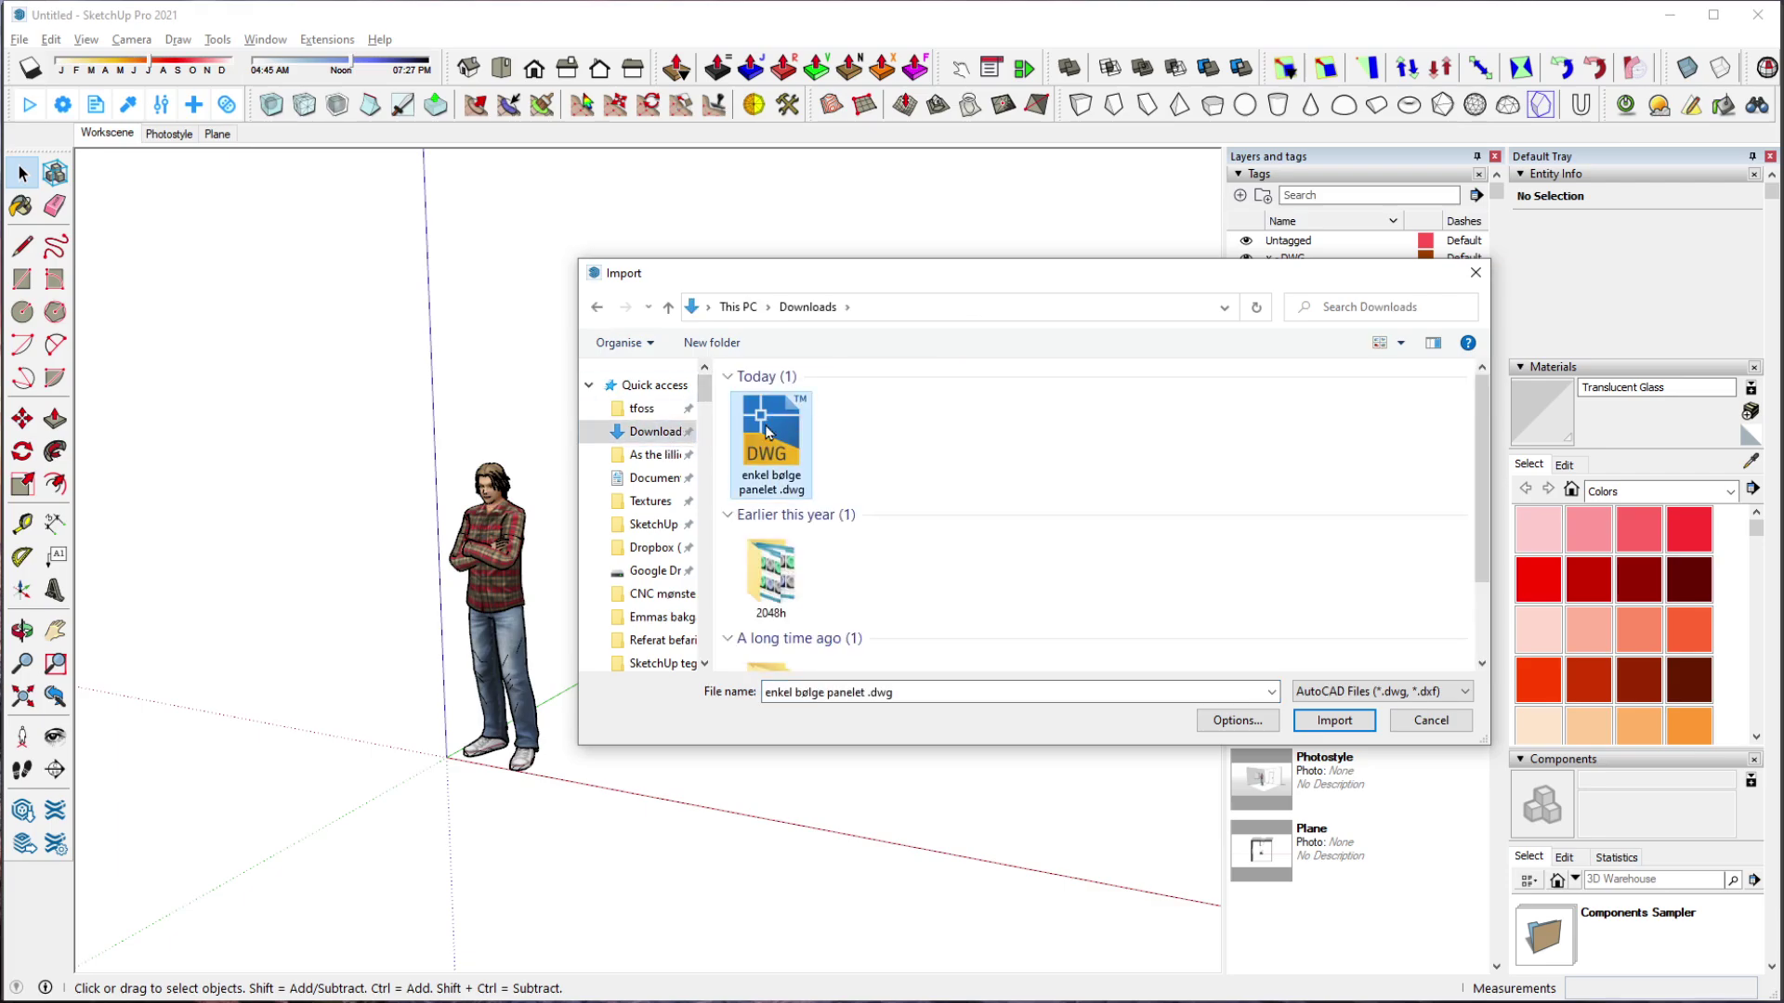
- Leave the DWG import options at their defaults and import the file
{"action": "left_click", "coordinate": [1218, 720]}
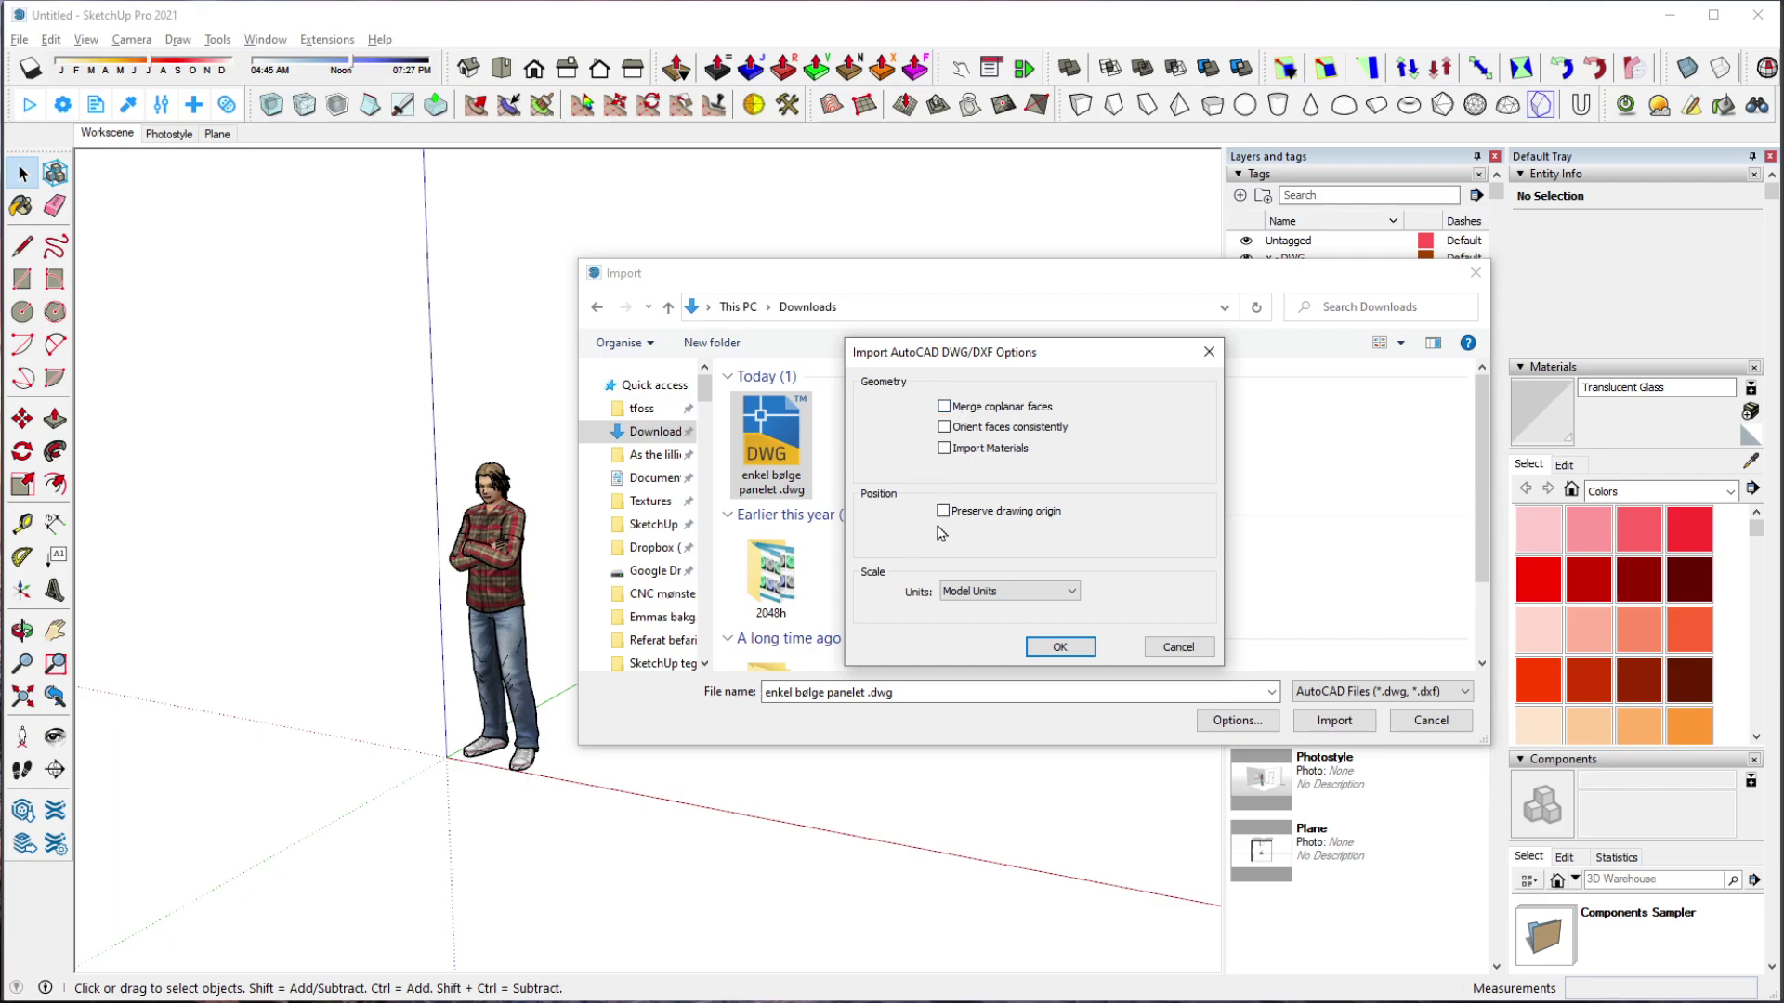
{"action": "left_click", "coordinate": [944, 406]}
{"action": "left_click", "coordinate": [944, 426]}
{"action": "left_click", "coordinate": [944, 448]}
{"action": "left_click", "coordinate": [944, 448]}
{"action": "left_click", "coordinate": [944, 406]}
{"action": "left_click", "coordinate": [944, 426]}
{"action": "left_click", "coordinate": [1060, 647]}
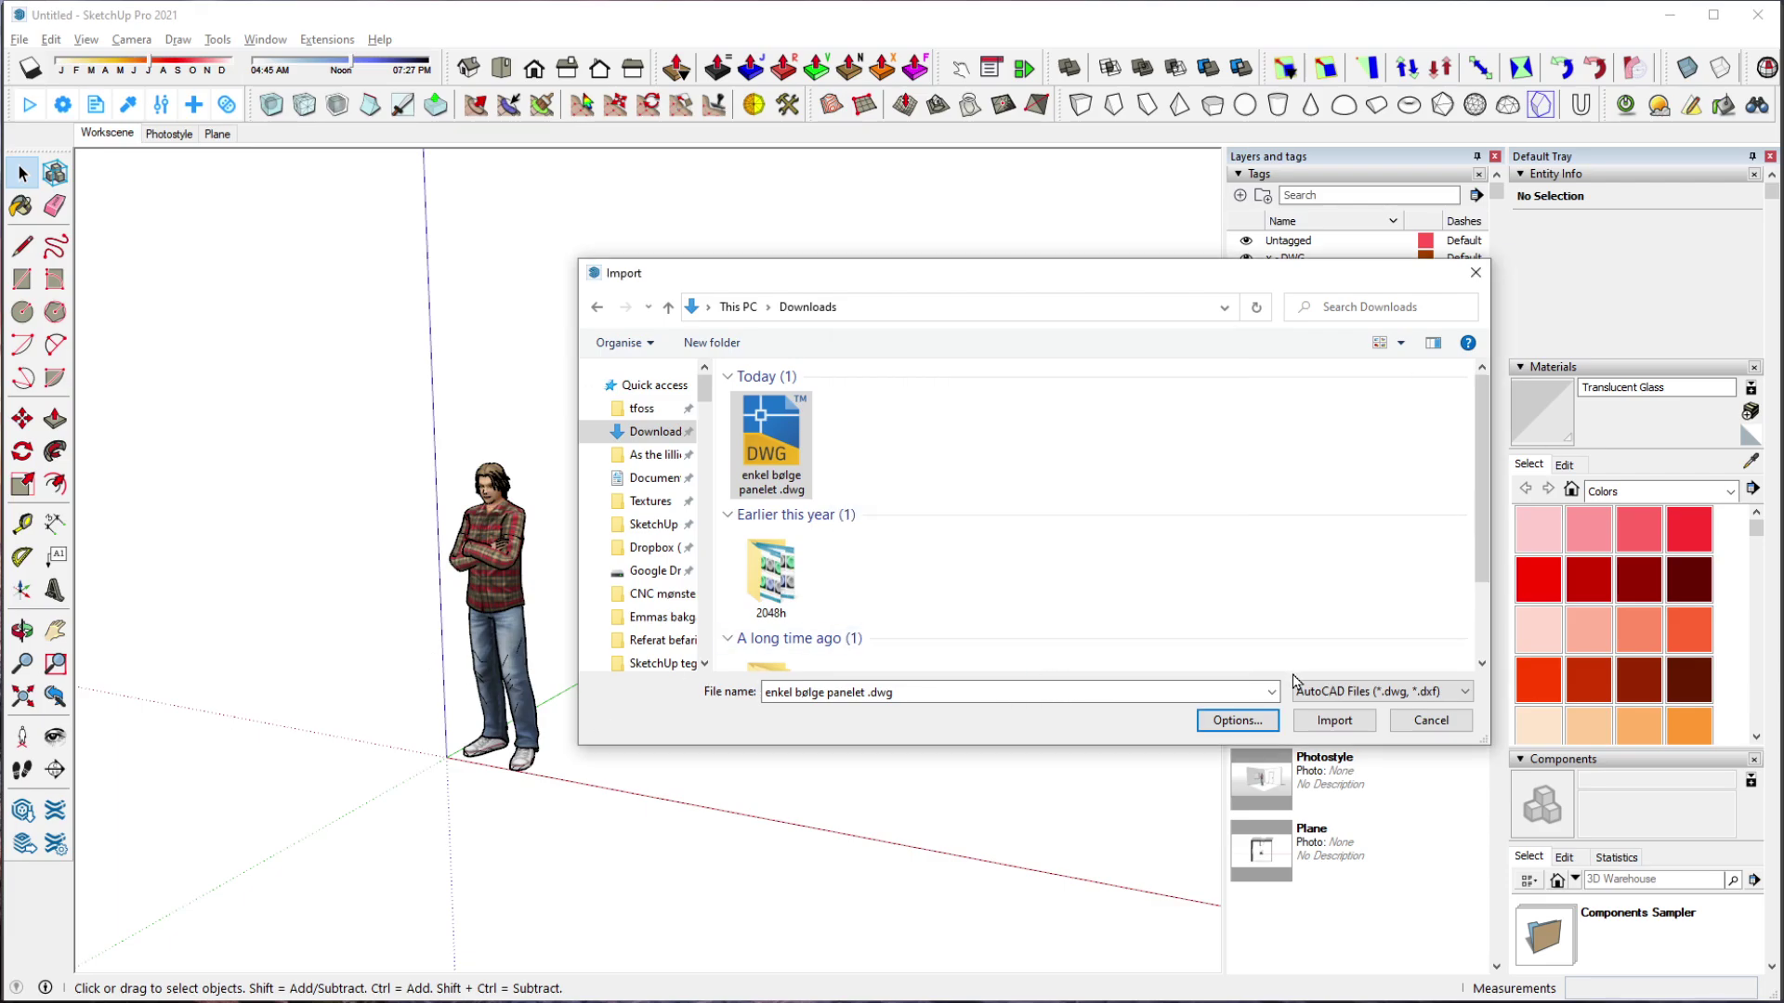
{"action": "left_click", "coordinate": [1335, 721]}
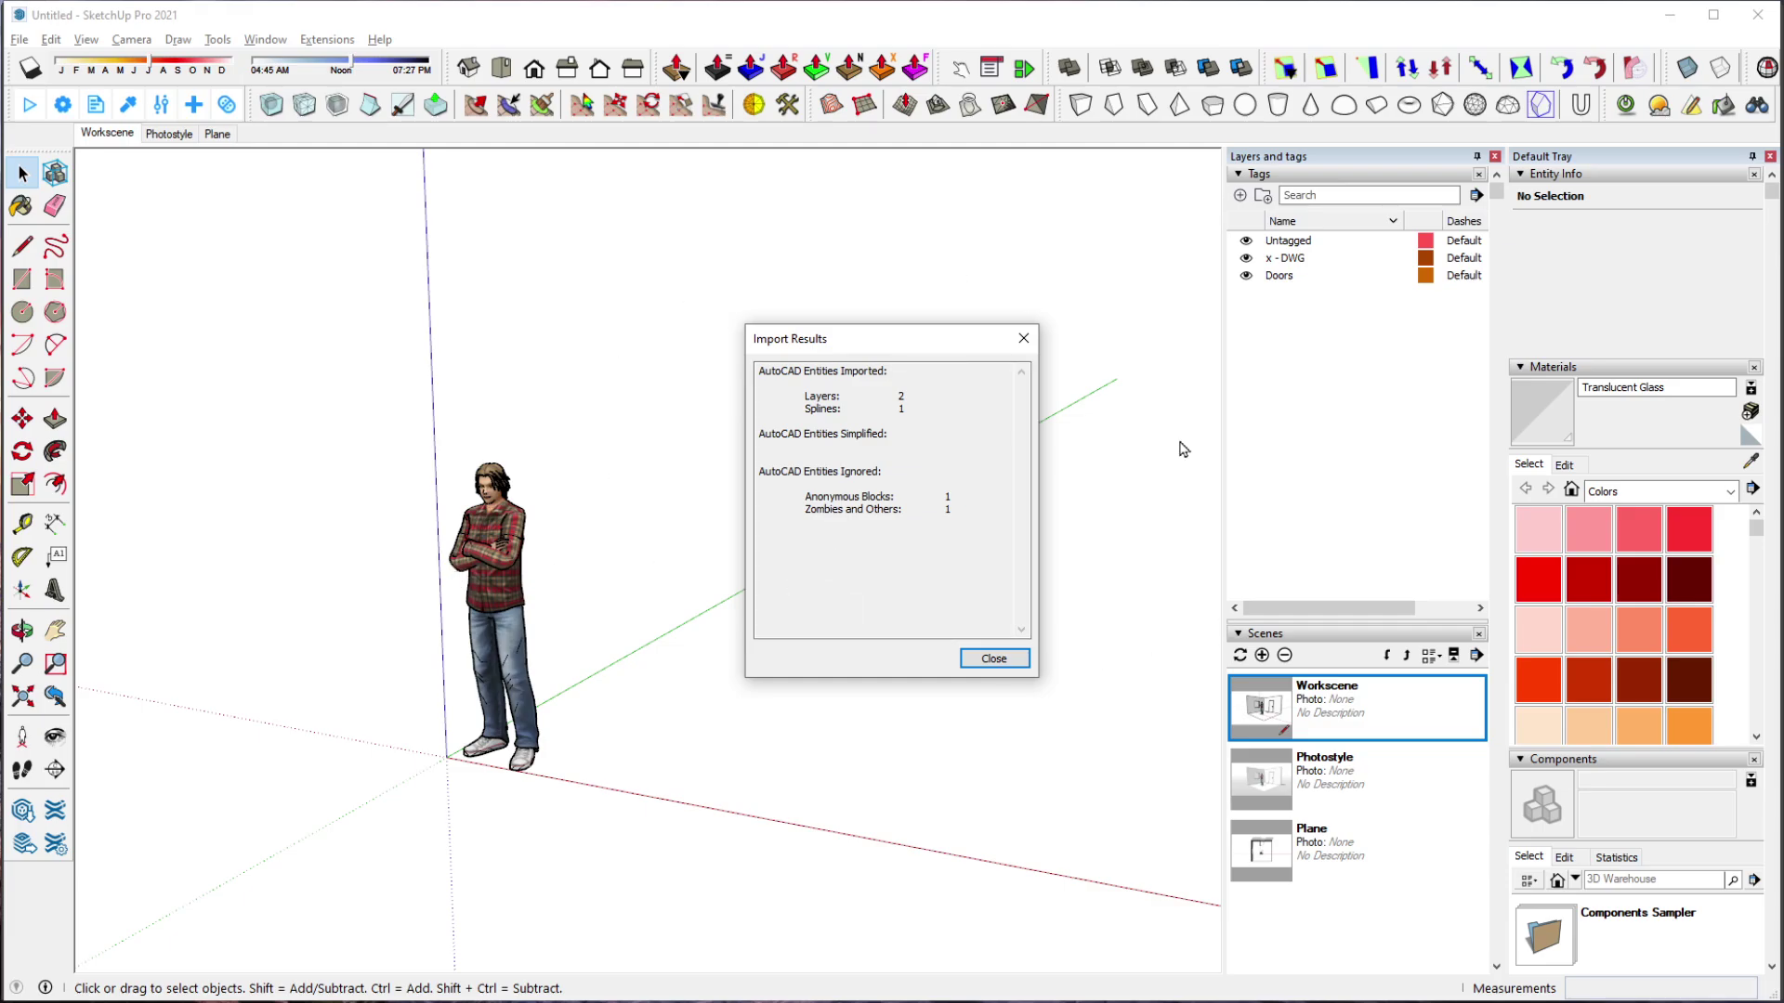
- Dismiss the Import Results summary and bring the imported wave curve into view
{"action": "left_click_drag", "start_coordinate": [872, 340], "coordinate": [971, 279]}
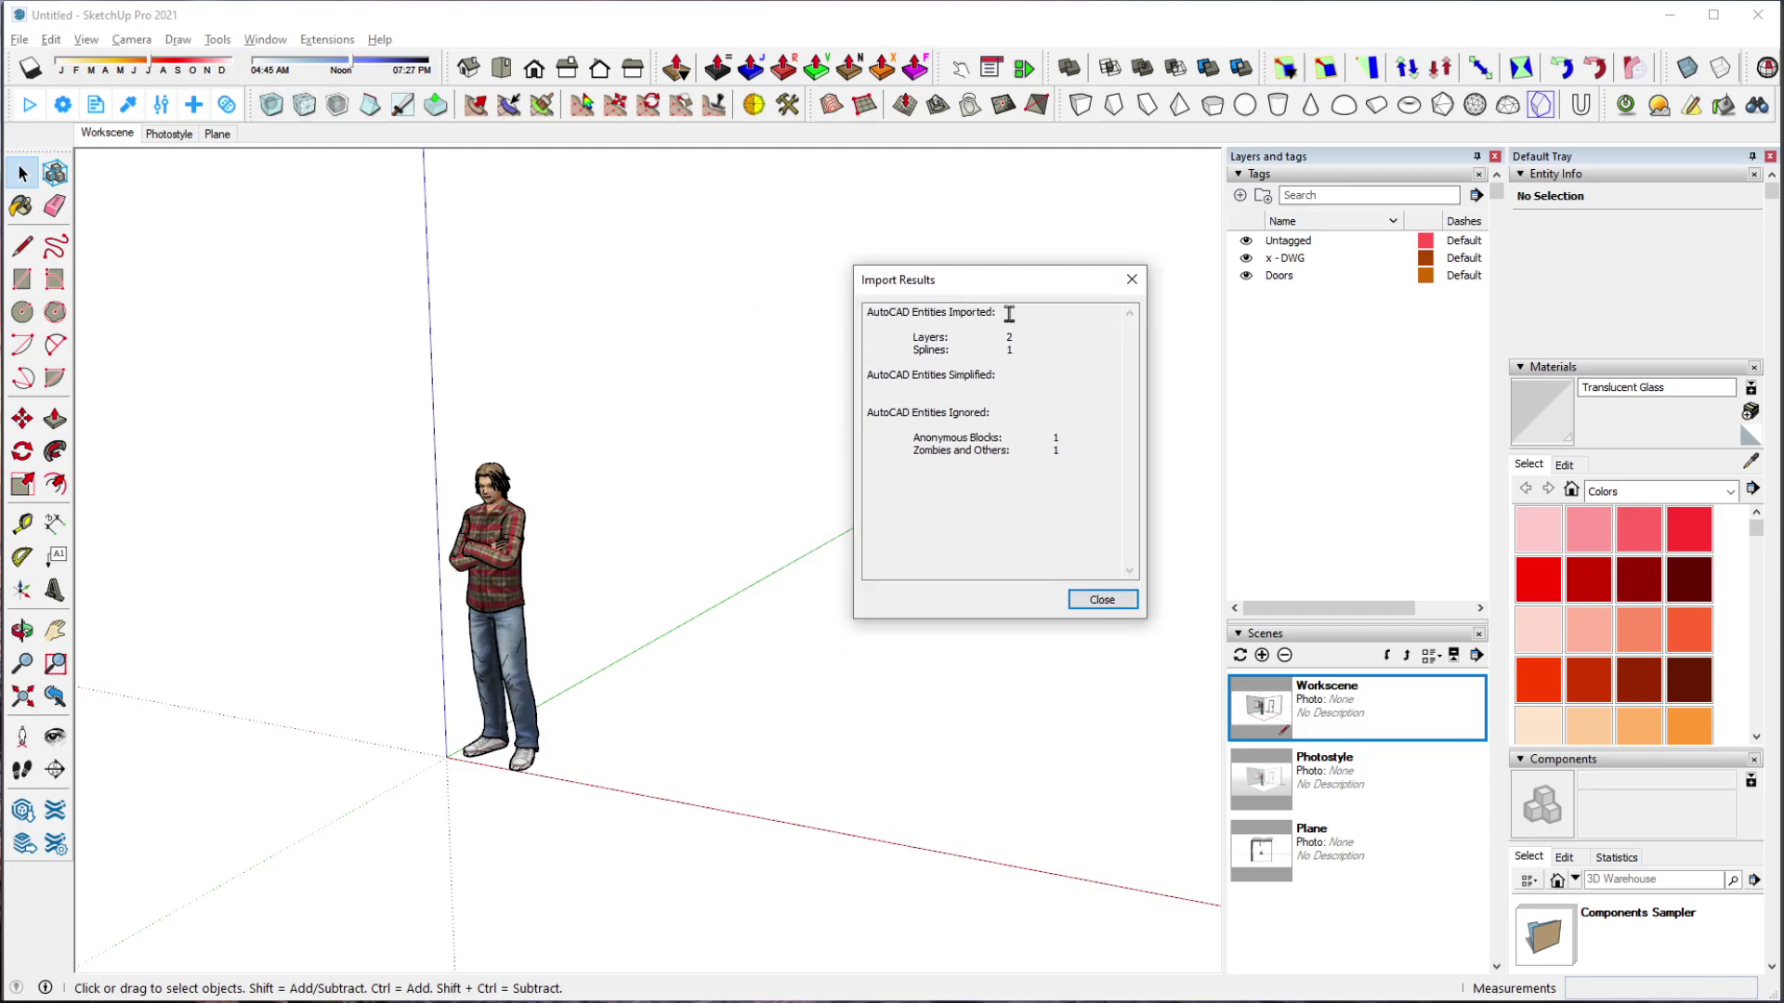
{"action": "left_click", "coordinate": [1092, 599]}
{"action": "scroll", "coordinate": [1036, 641], "scroll_direction": "up", "scroll_amount": 5}
{"action": "scroll", "coordinate": [545, 709], "scroll_direction": "down", "scroll_amount": 5}
{"action": "mouse_move", "coordinate": [709, 546]}
{"action": "middle_mouse_down"}
{"action": "mouse_move", "coordinate": [590, 902]}
{"action": "mouse_move", "coordinate": [976, 671]}
{"action": "middle_mouse_up"}
- Move the wave panel component so its corner sits at the origin
{"action": "left_click", "coordinate": [851, 554]}
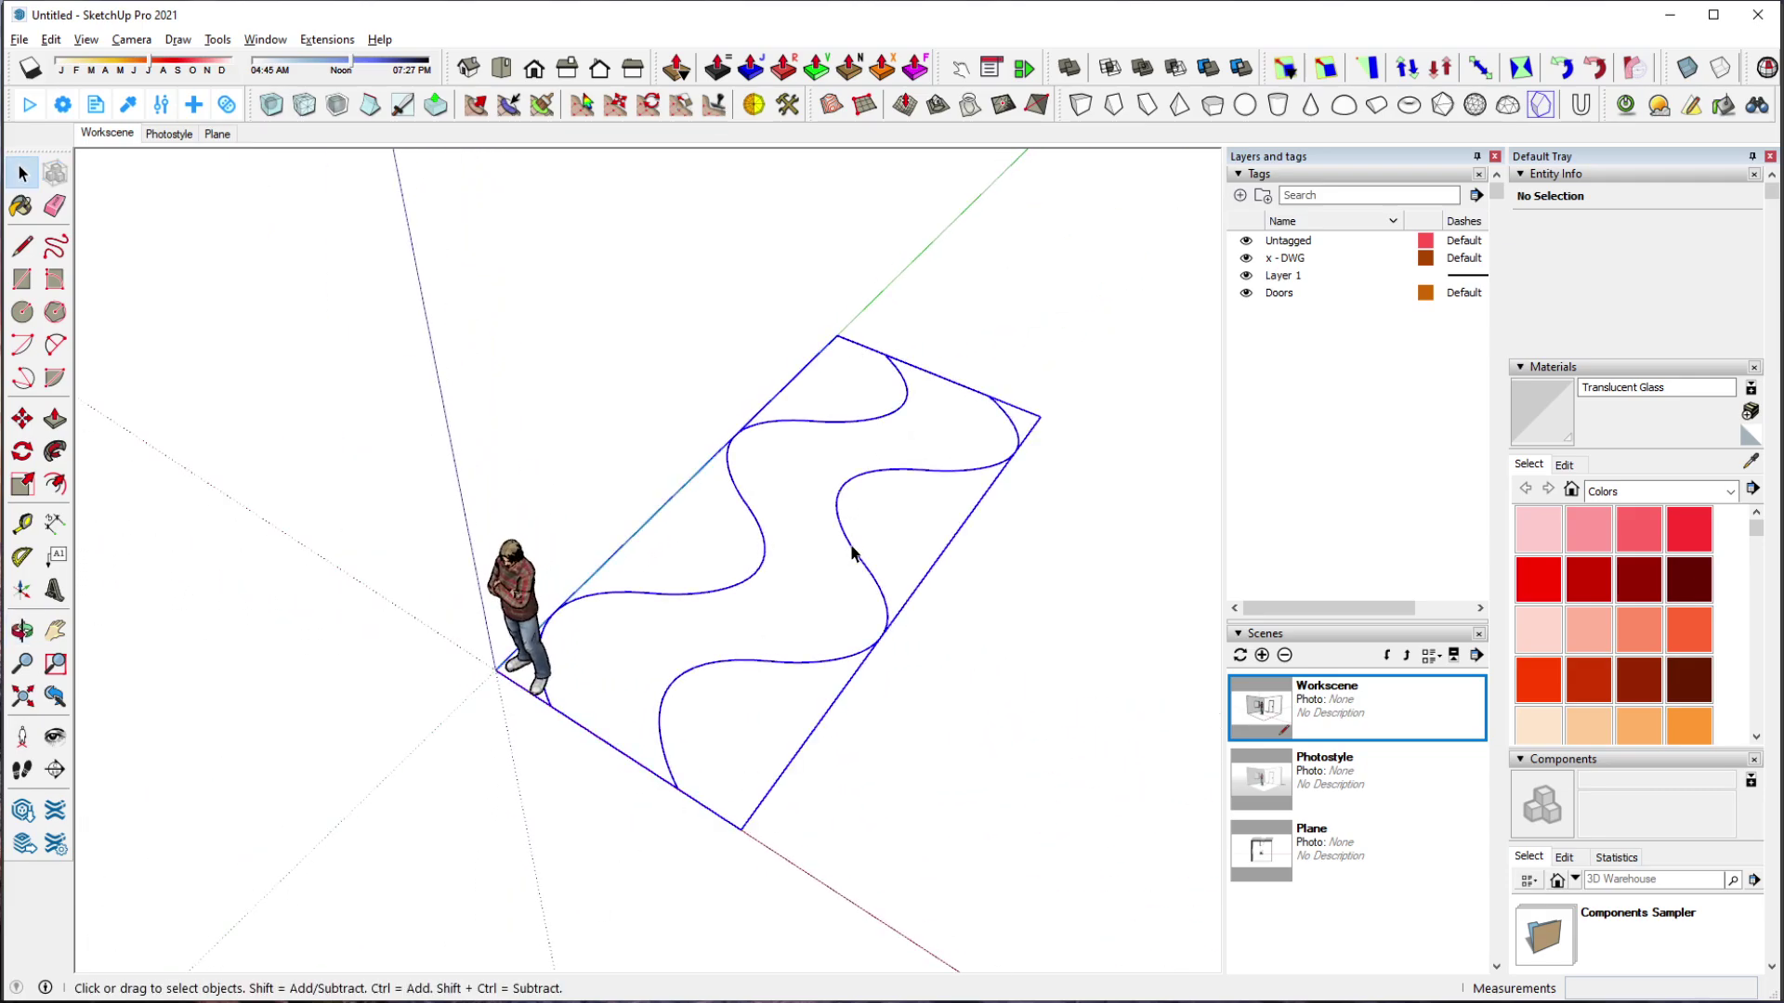
{"action": "key", "text": "m"}
{"action": "left_click", "coordinate": [849, 546]}
{"action": "left_click", "coordinate": [920, 588]}
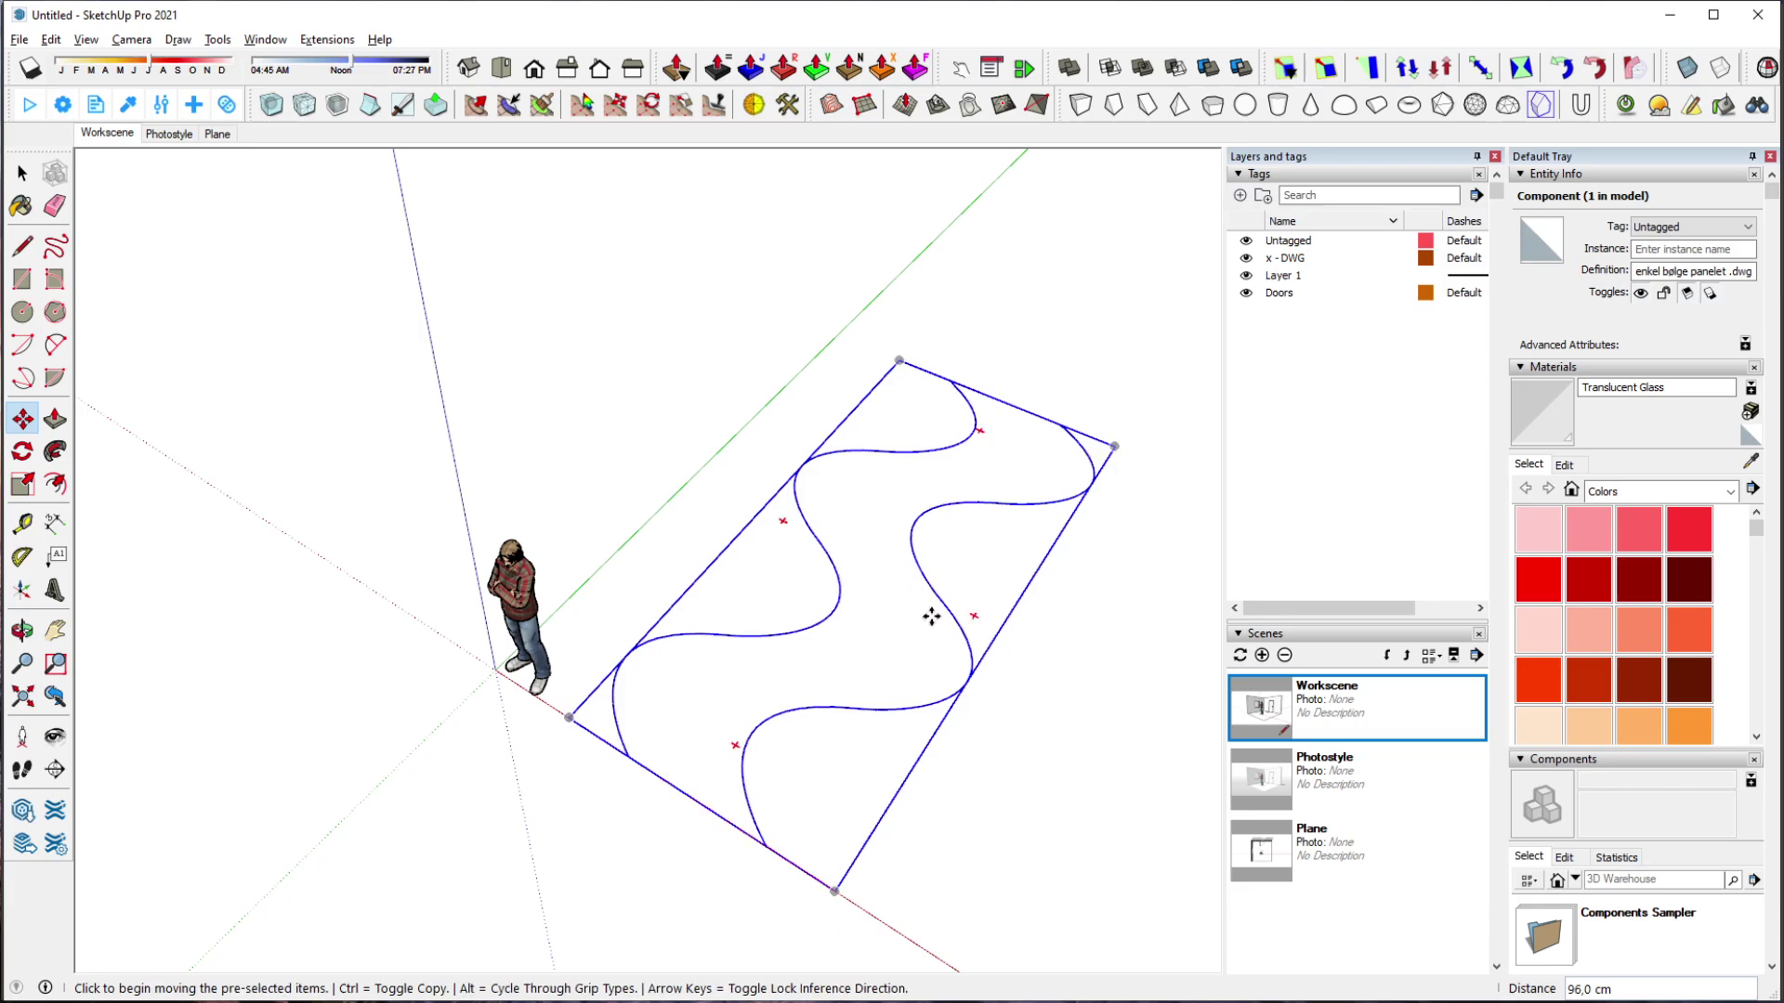
{"action": "key", "text": "space"}
- Open the panel component for editing and select all its curve edges
{"action": "mouse_move", "coordinate": [957, 693]}
{"action": "middle_mouse_down"}
{"action": "mouse_move", "coordinate": [185, 35]}
{"action": "mouse_move", "coordinate": [994, 650]}
{"action": "mouse_move", "coordinate": [939, 598]}
{"action": "middle_mouse_up"}
{"action": "double_click", "coordinate": [937, 594]}
{"action": "key", "text": "ctrl+a"}
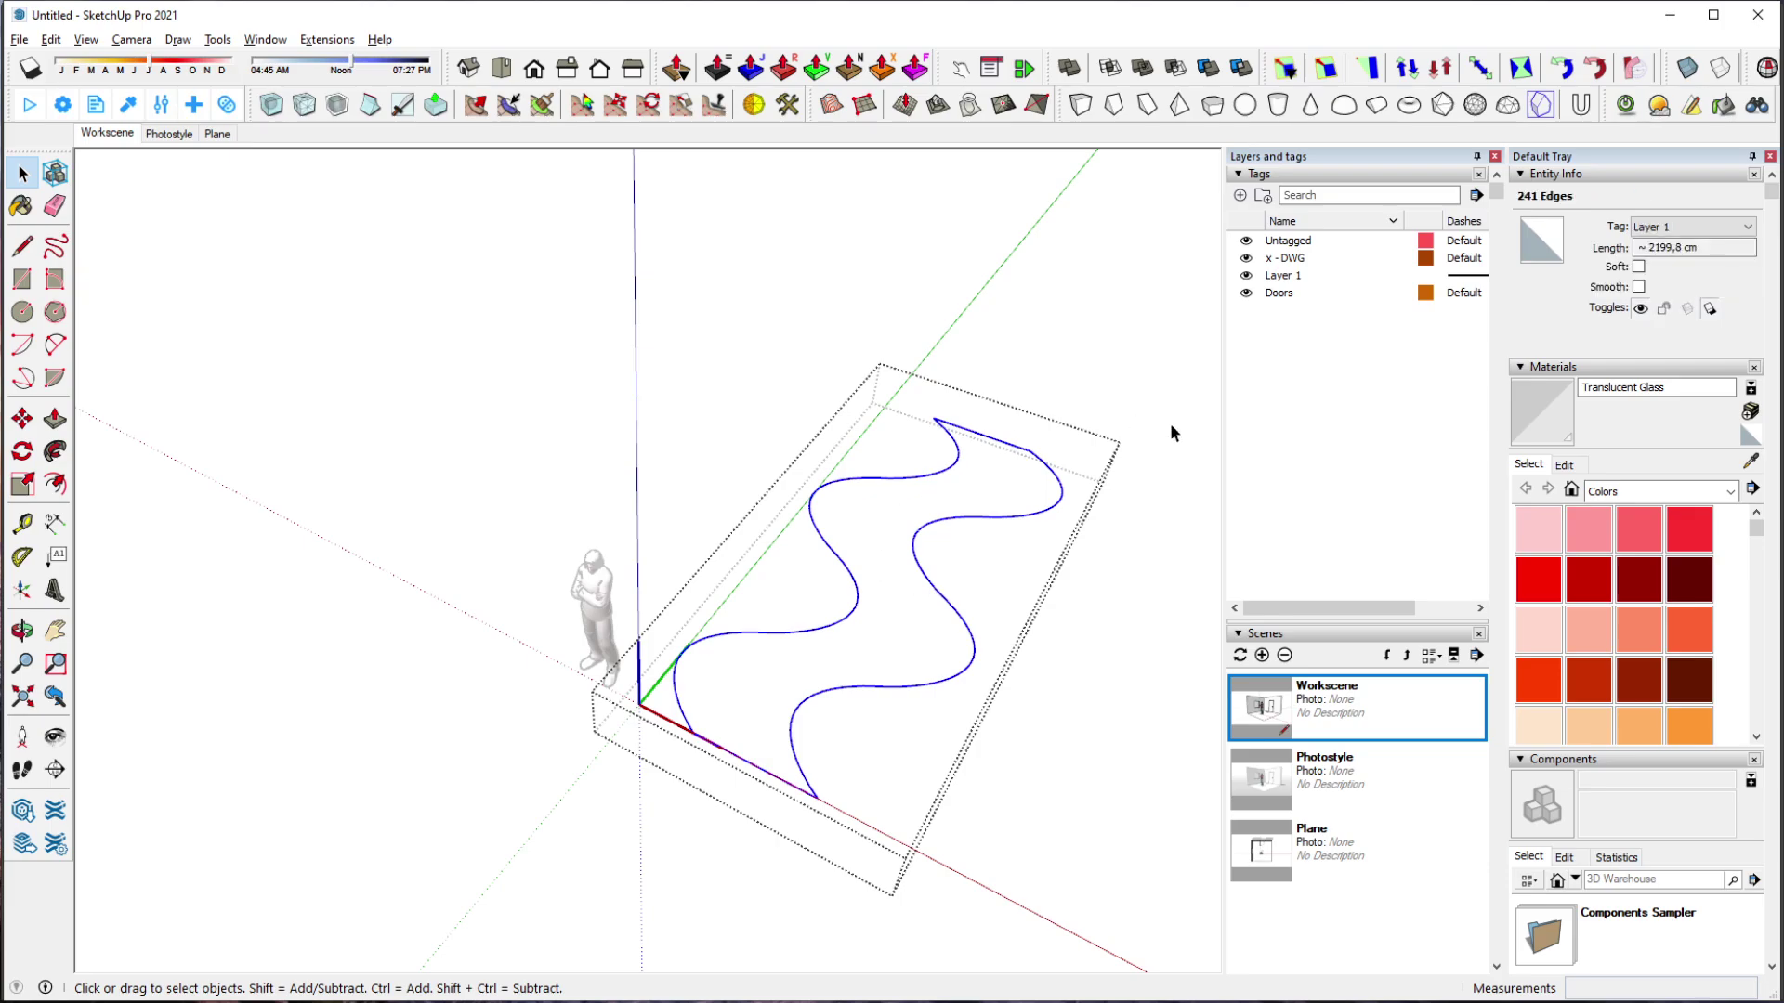
{"action": "scroll", "coordinate": [1134, 481], "scroll_direction": "down", "scroll_amount": 2}
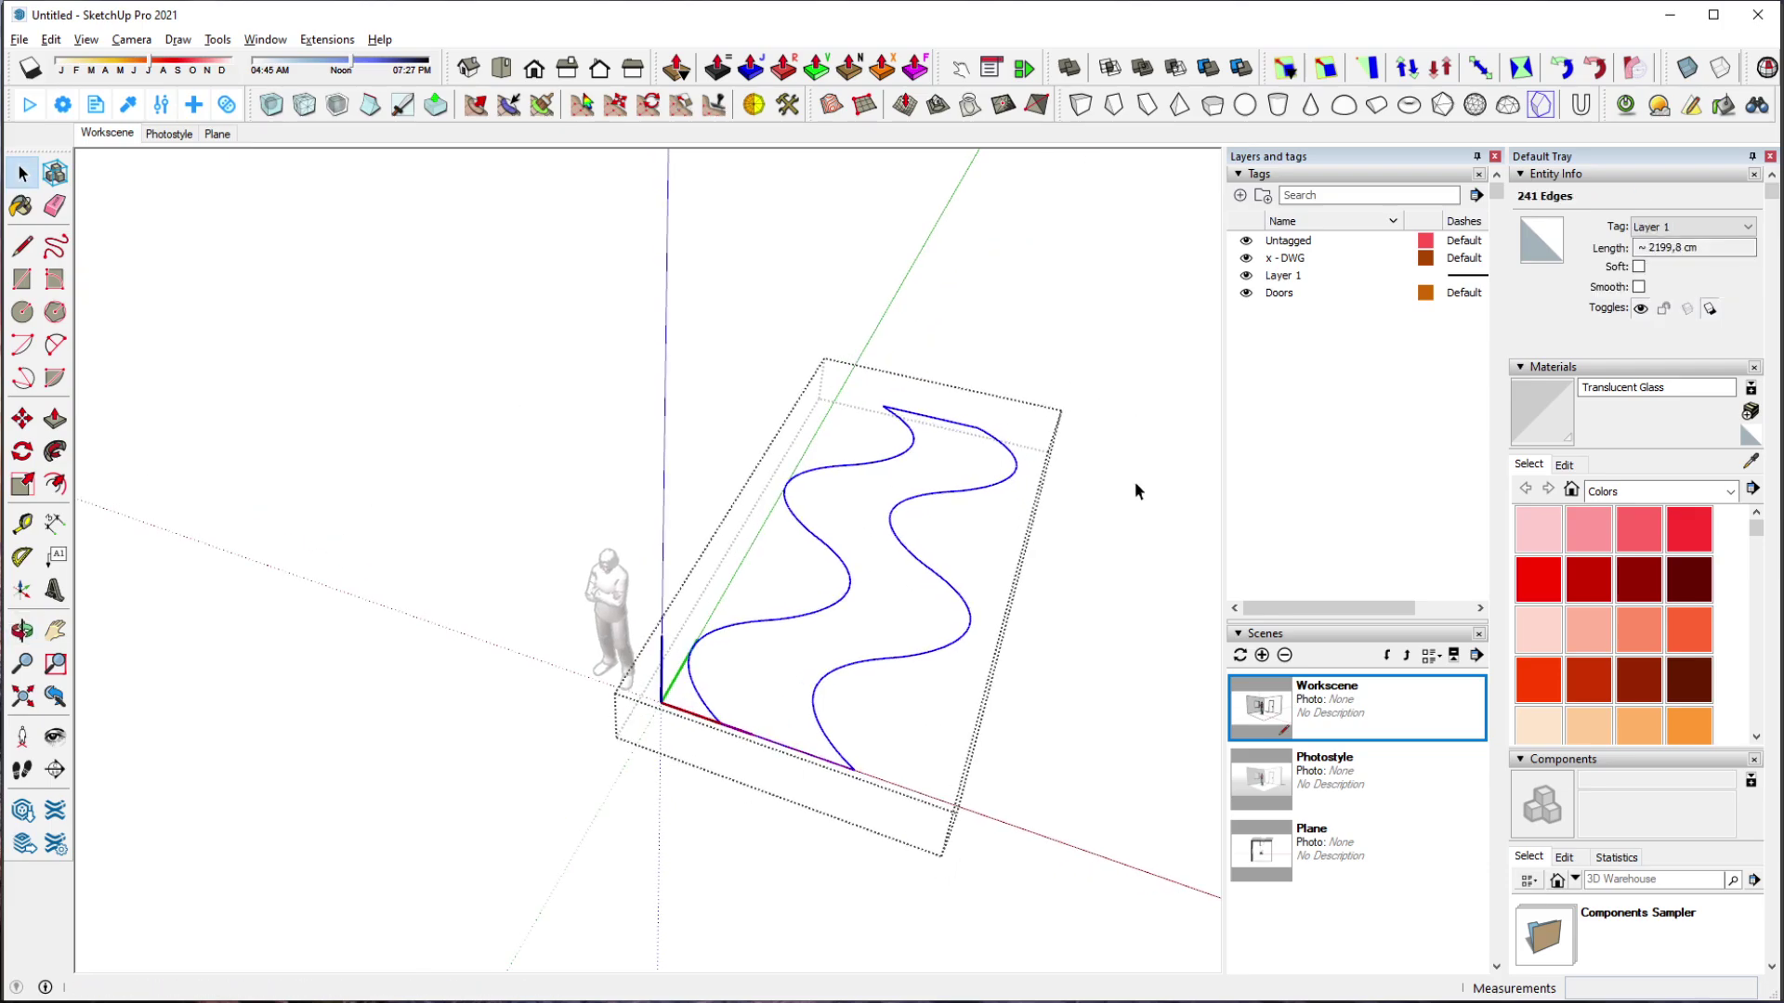
{"action": "scroll", "coordinate": [1075, 446], "scroll_direction": "up", "scroll_amount": 4}
{"action": "scroll", "coordinate": [1075, 449], "scroll_direction": "up", "scroll_amount": 2}
- Draw a line joining the curve's open top endpoints to form the 10,82 m² face
{"action": "left_click", "coordinate": [23, 246]}
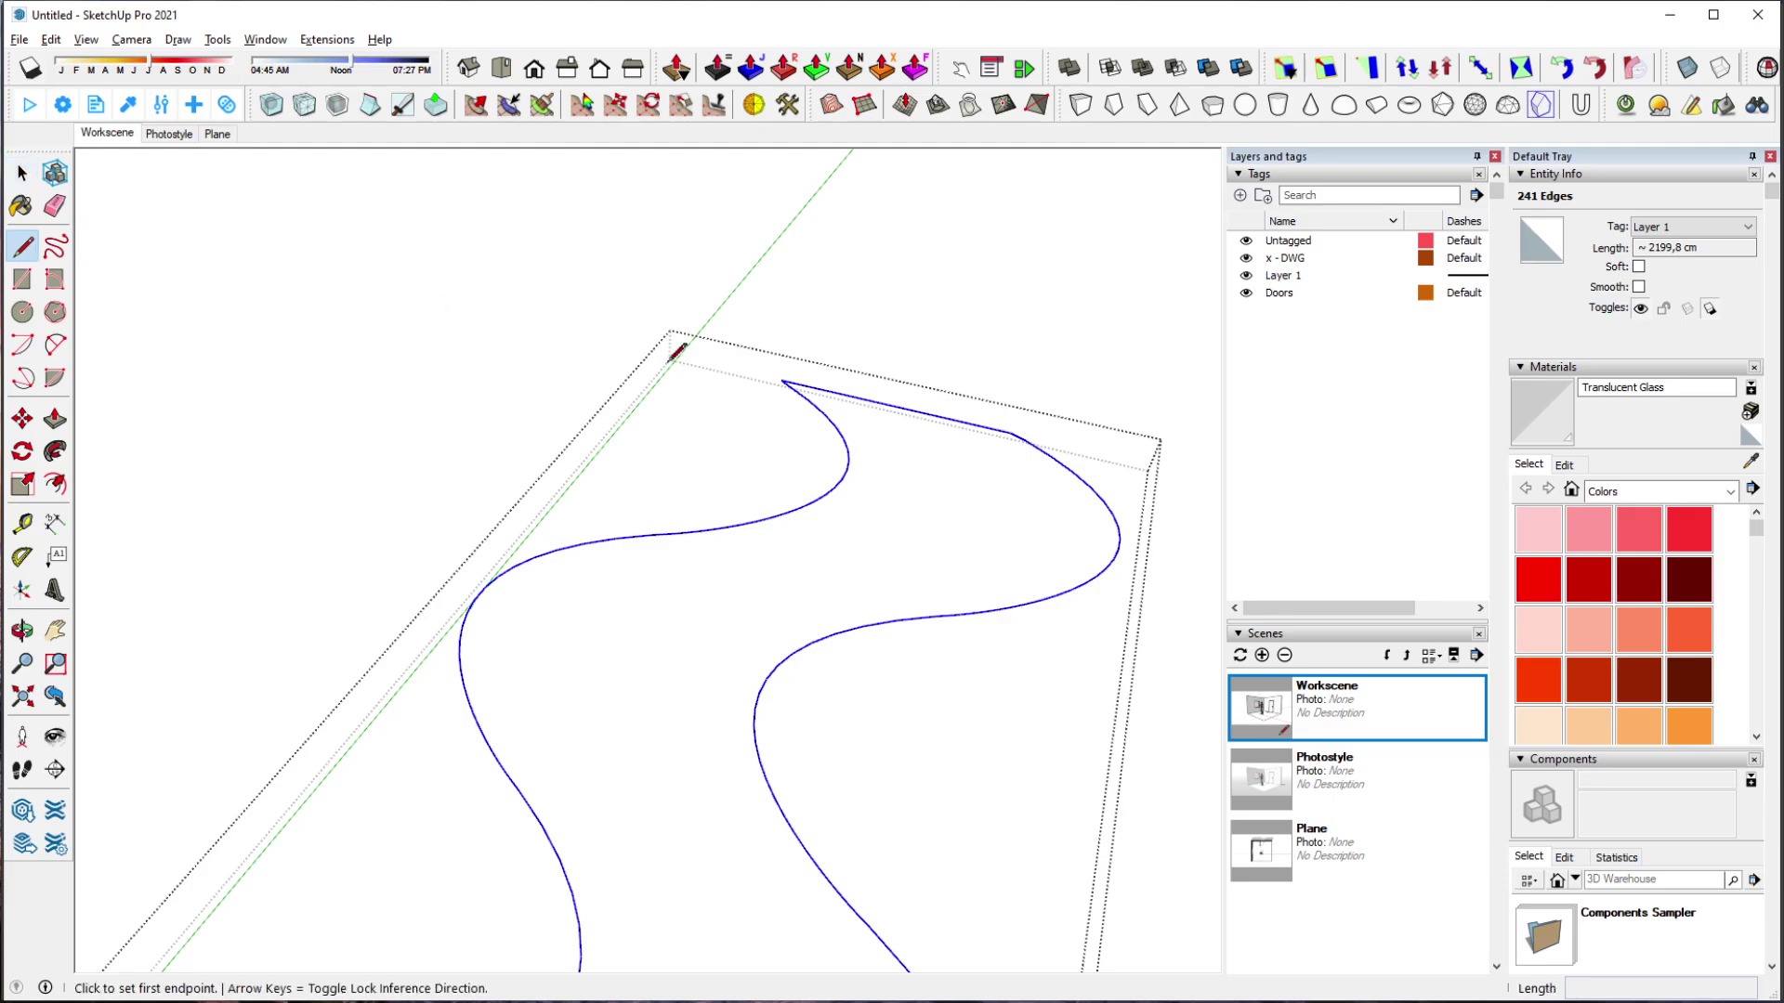
{"action": "left_click", "coordinate": [809, 385]}
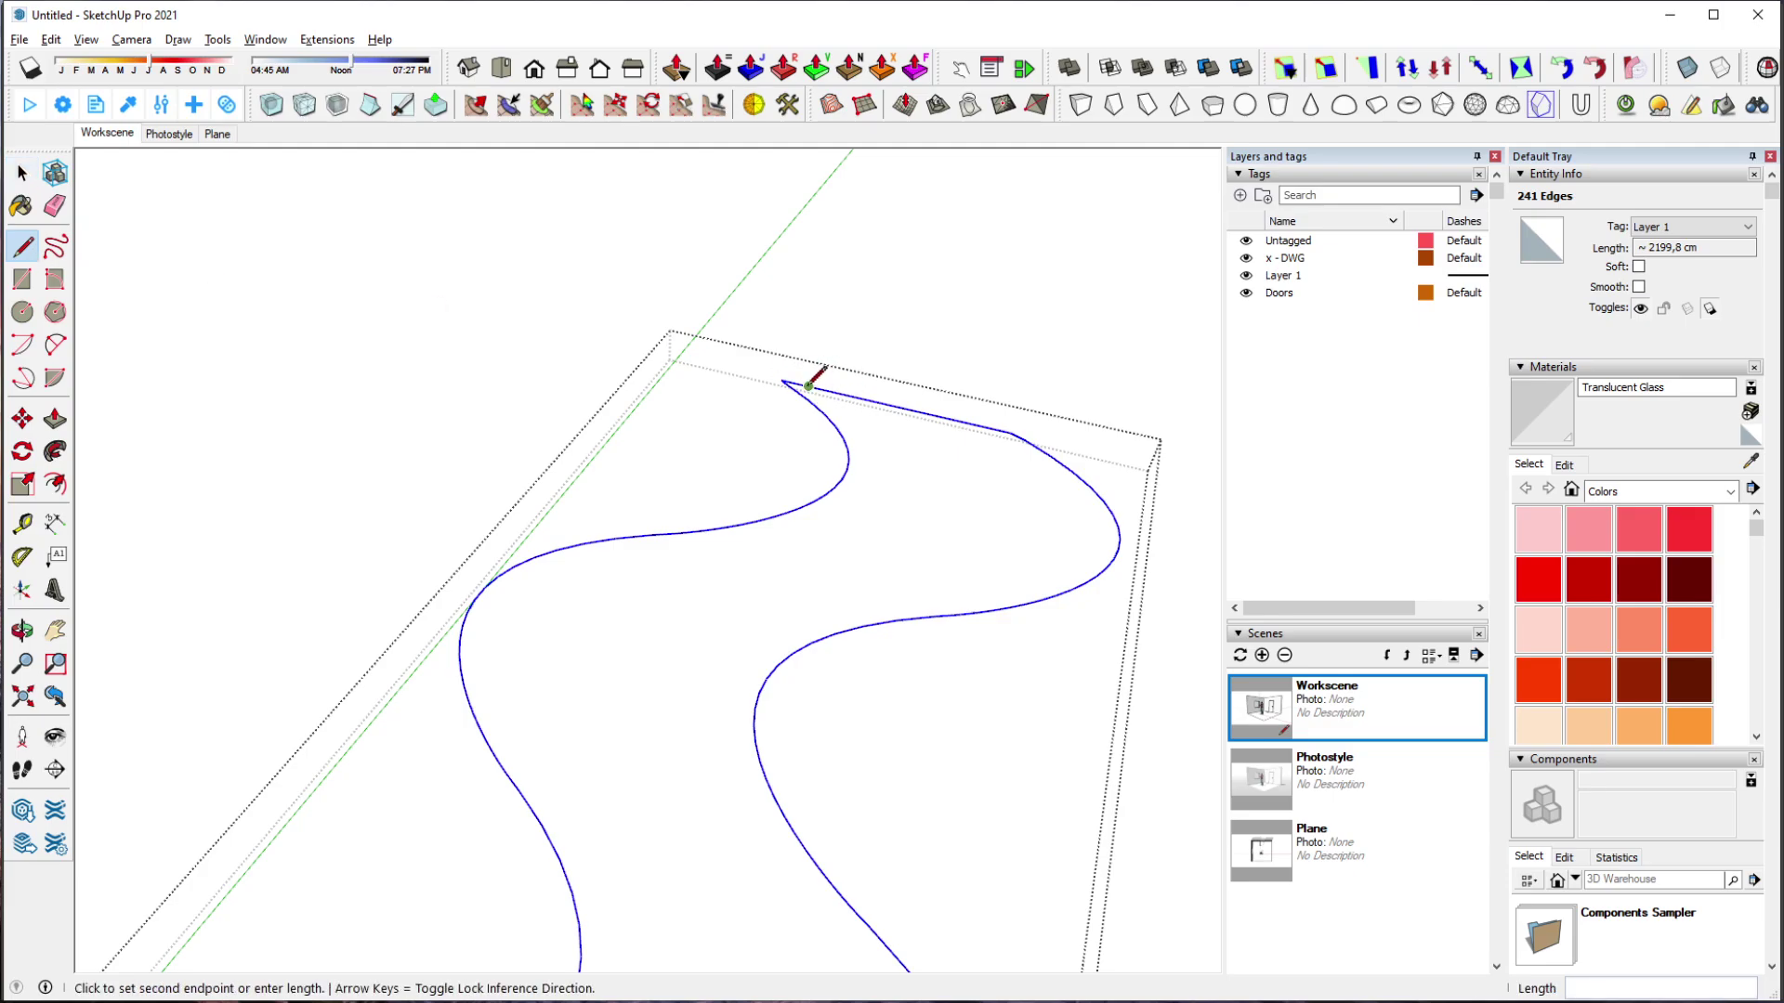
{"action": "left_click", "coordinate": [820, 390]}
{"action": "key", "text": "space"}
- Select the new face and orbit around it to a lower viewing angle
{"action": "scroll", "coordinate": [822, 391], "scroll_direction": "down", "scroll_amount": 5}
{"action": "left_click", "coordinate": [871, 465]}
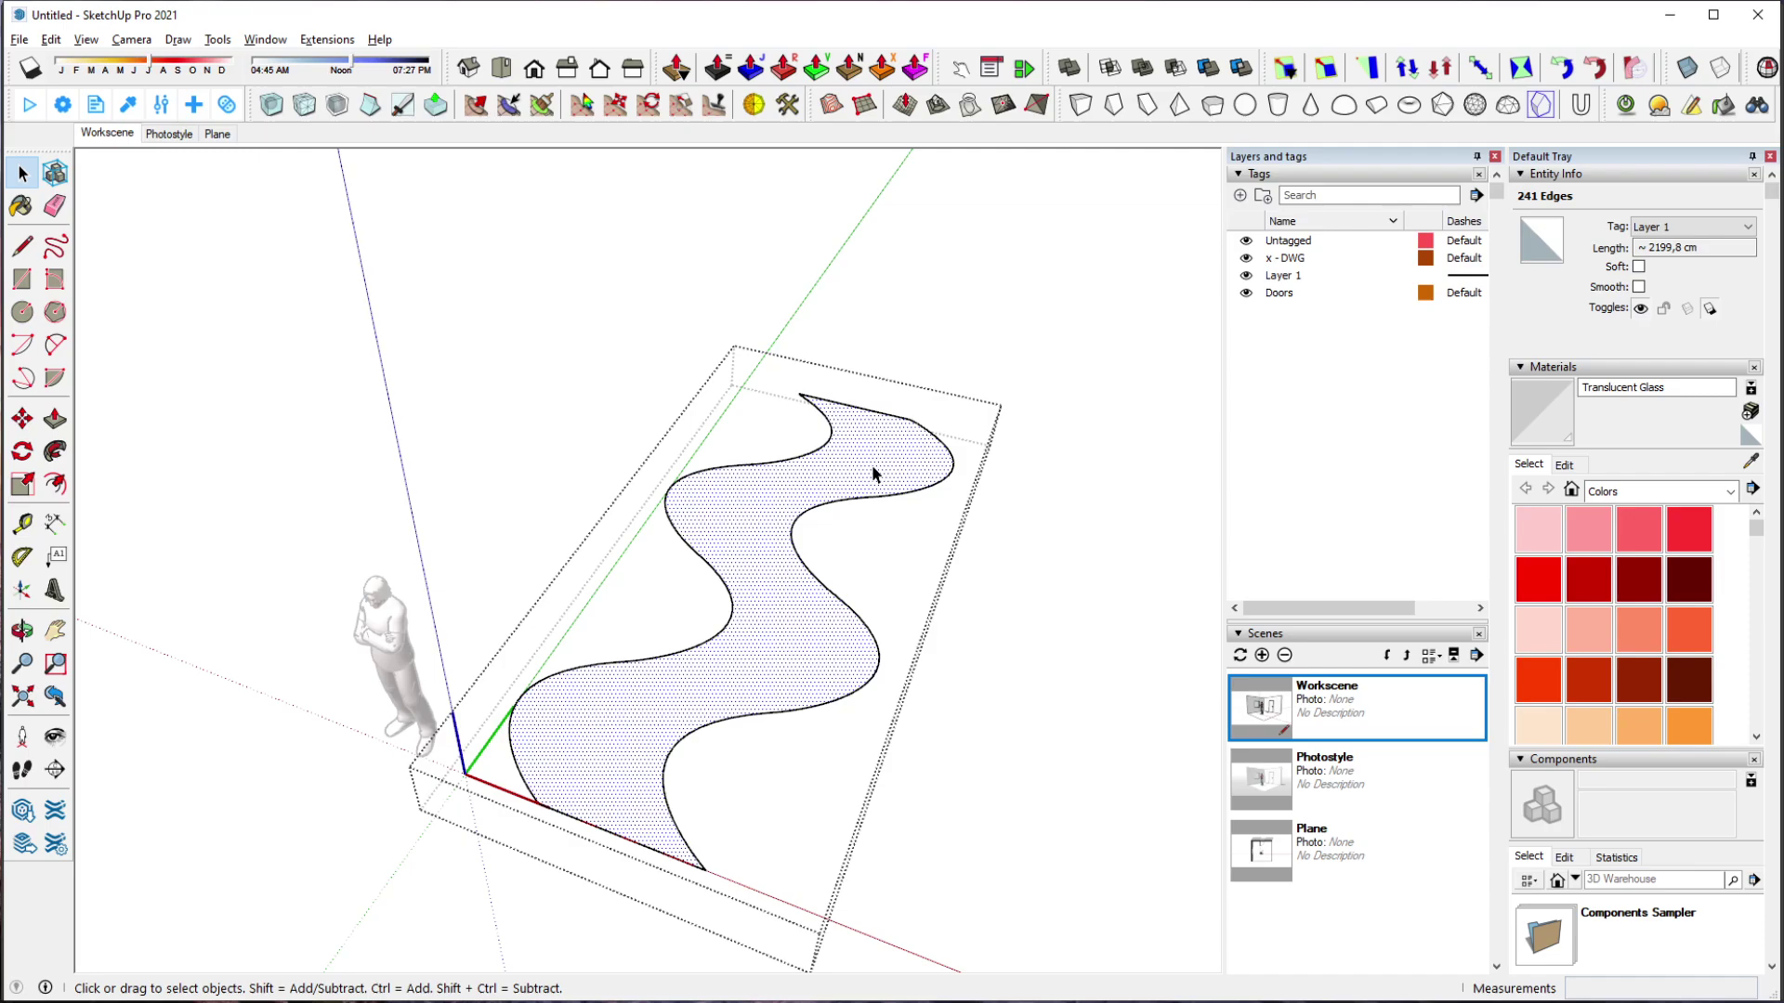
{"action": "key", "text": "o"}
{"action": "left_click_drag", "start_coordinate": [871, 464], "coordinate": [902, 538]}
{"action": "key", "text": "space"}
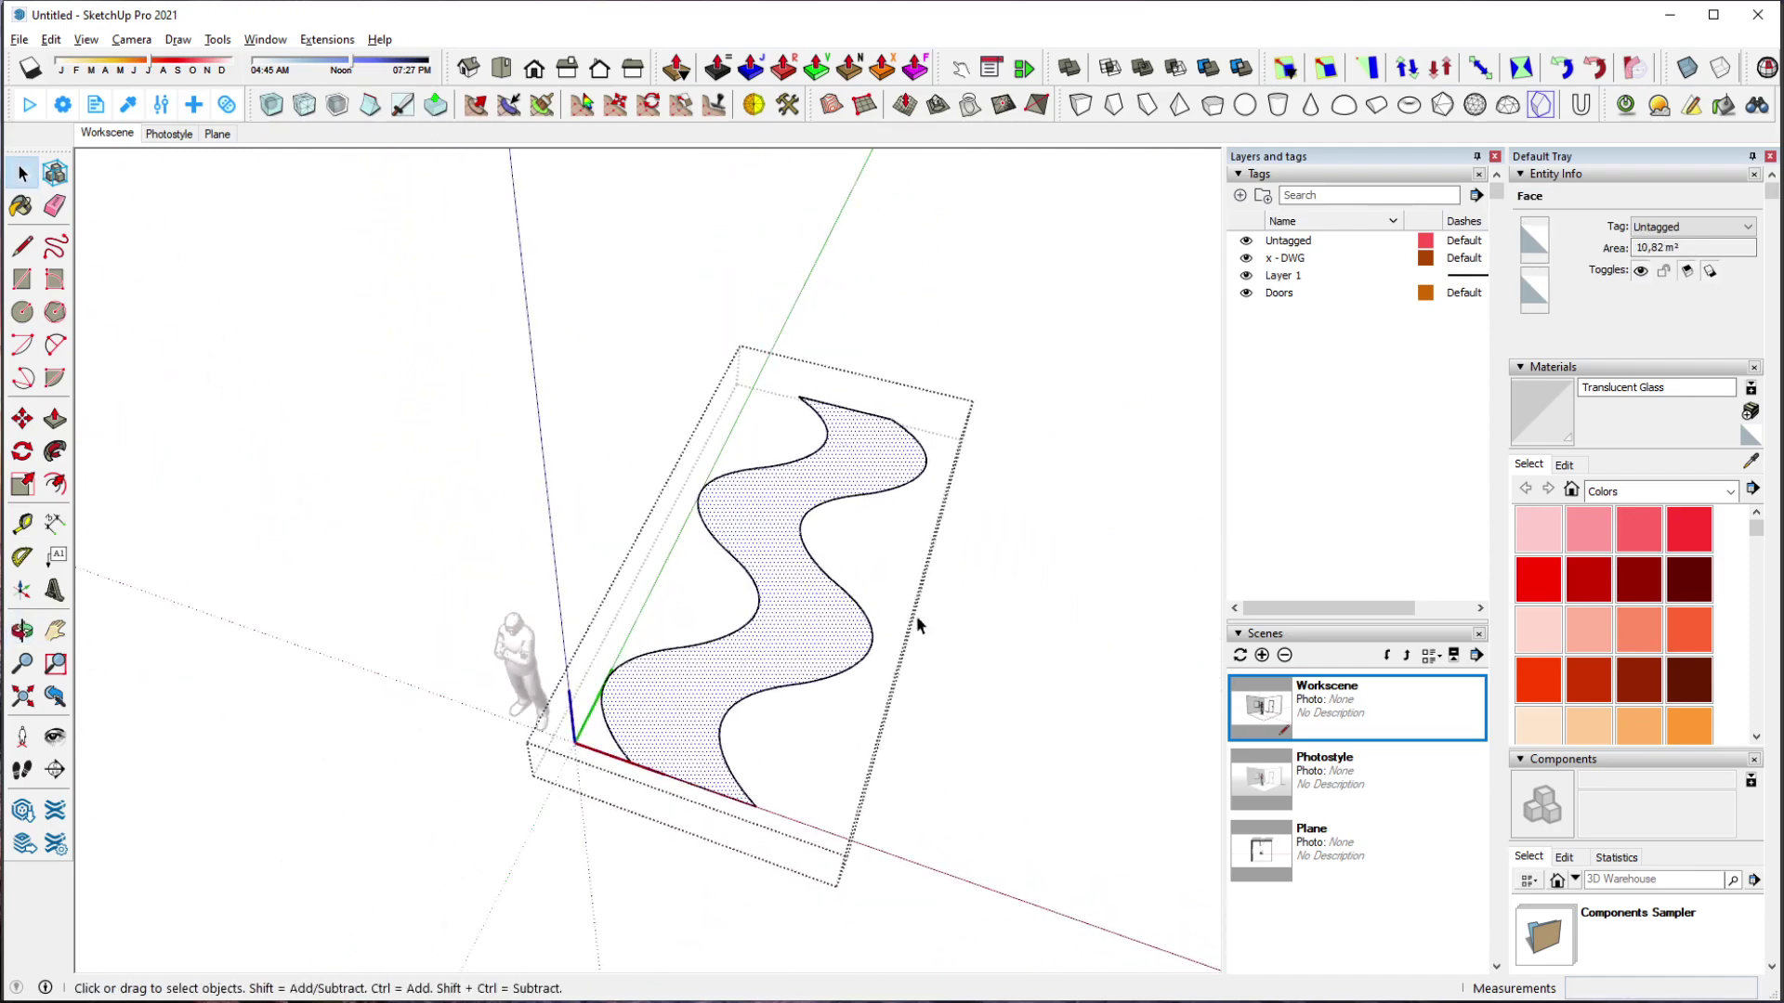
{"action": "left_click", "coordinate": [923, 684]}
{"action": "middle_click_drag", "start_coordinate": [923, 685], "coordinate": [755, 634]}
{"action": "middle_click_drag", "start_coordinate": [769, 783], "coordinate": [725, 677]}
- Rotate the wave panel component 90° about its bottom corner so it stands vertically
{"action": "left_click", "coordinate": [725, 677]}
{"action": "left_click", "coordinate": [21, 451]}
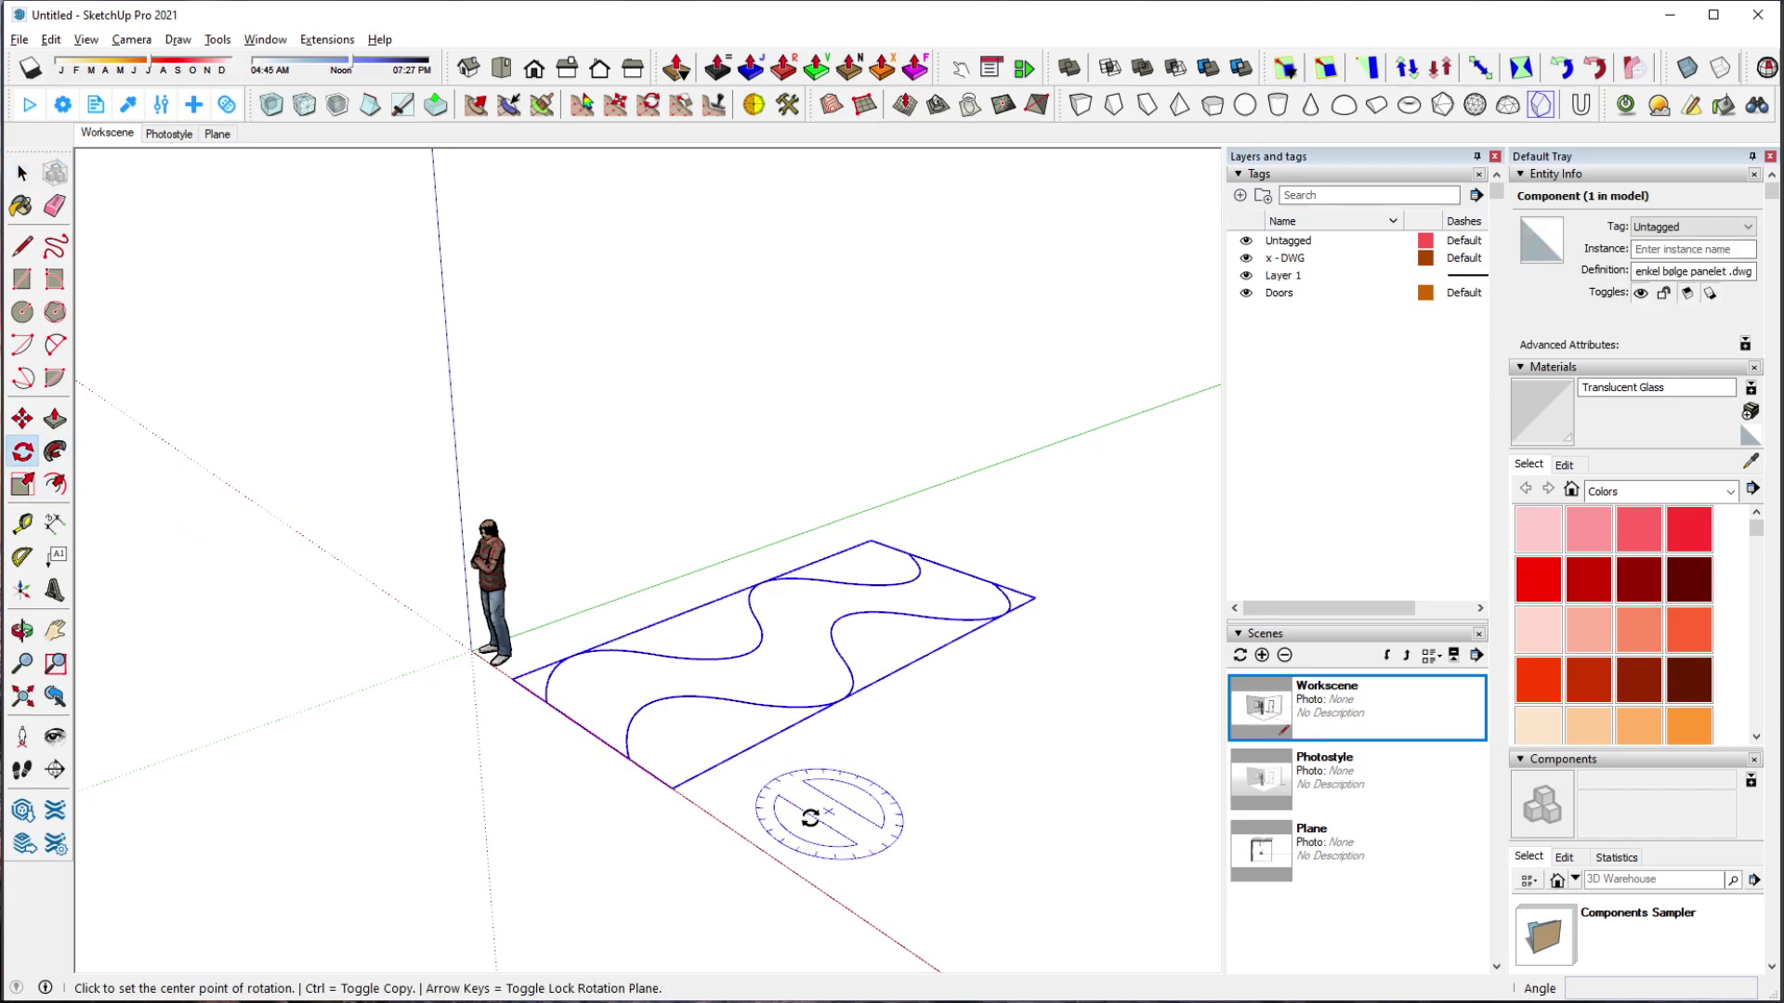
{"action": "left_click", "coordinate": [628, 757]}
{"action": "left_click", "coordinate": [751, 703]}
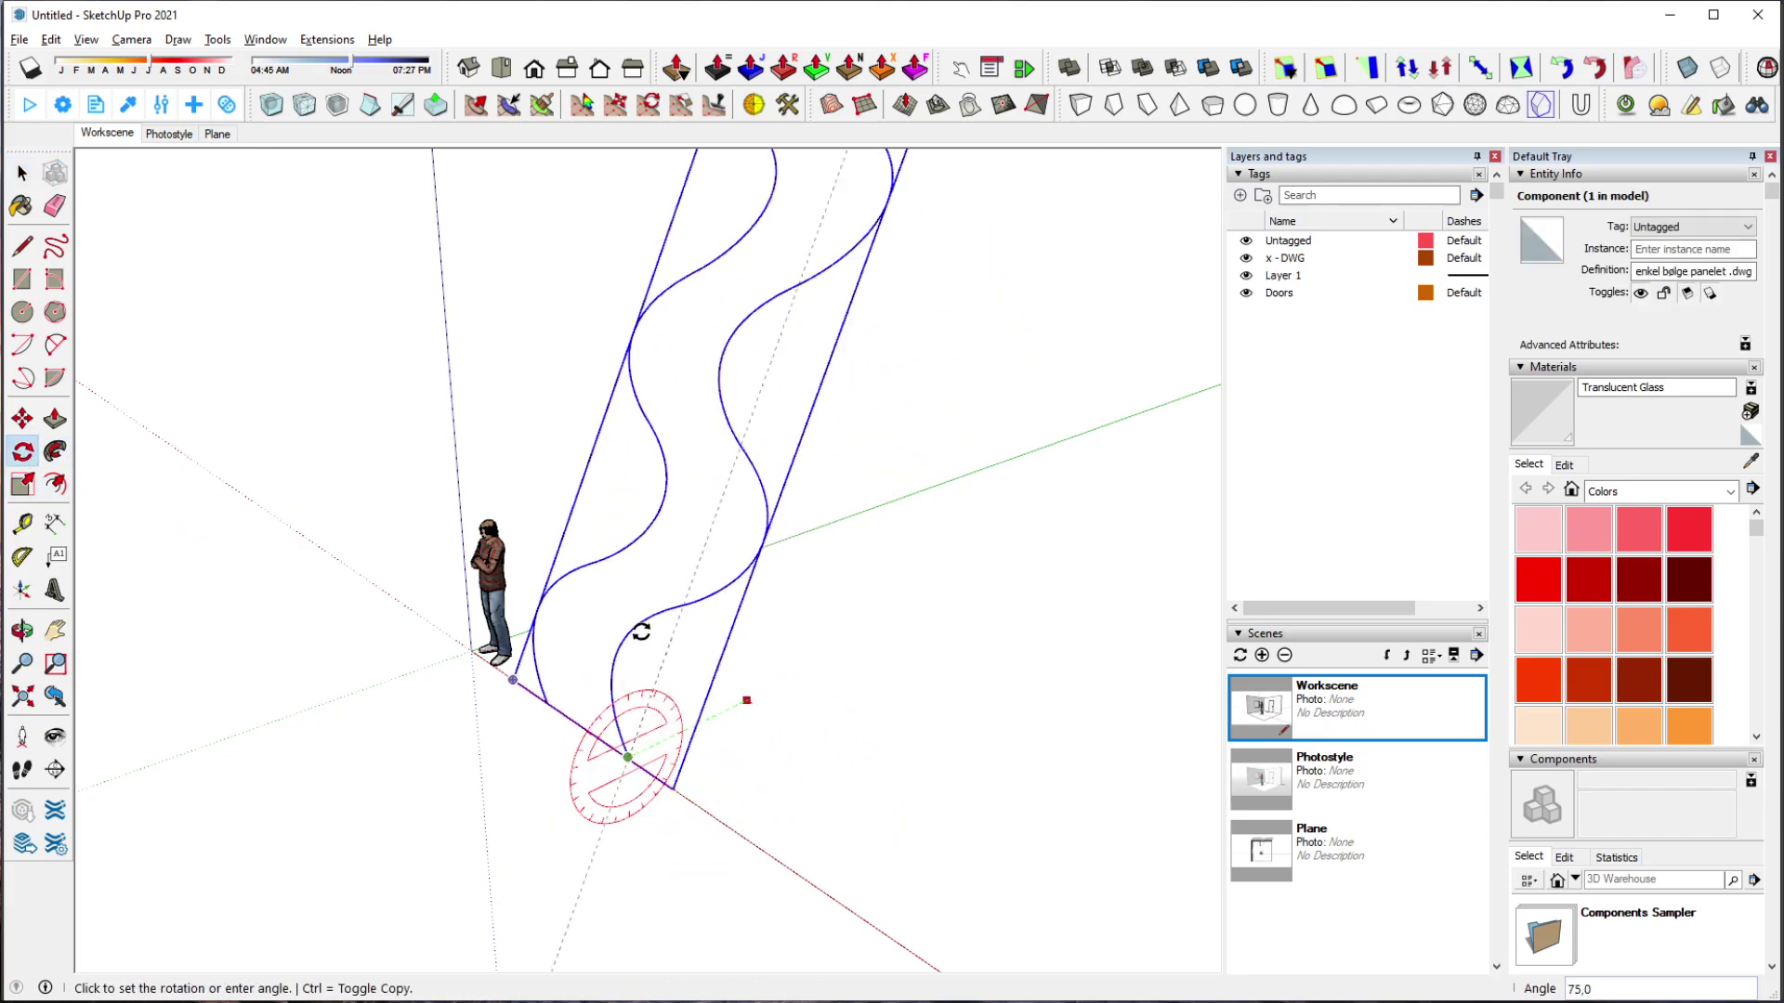
{"action": "left_click", "coordinate": [619, 630]}
{"action": "middle_click_drag", "start_coordinate": [619, 630], "coordinate": [828, 754]}
{"action": "key", "text": "space"}
{"action": "left_click", "coordinate": [829, 754]}
{"action": "middle_click_drag", "start_coordinate": [604, 817], "coordinate": [799, 687], "text": "shift"}
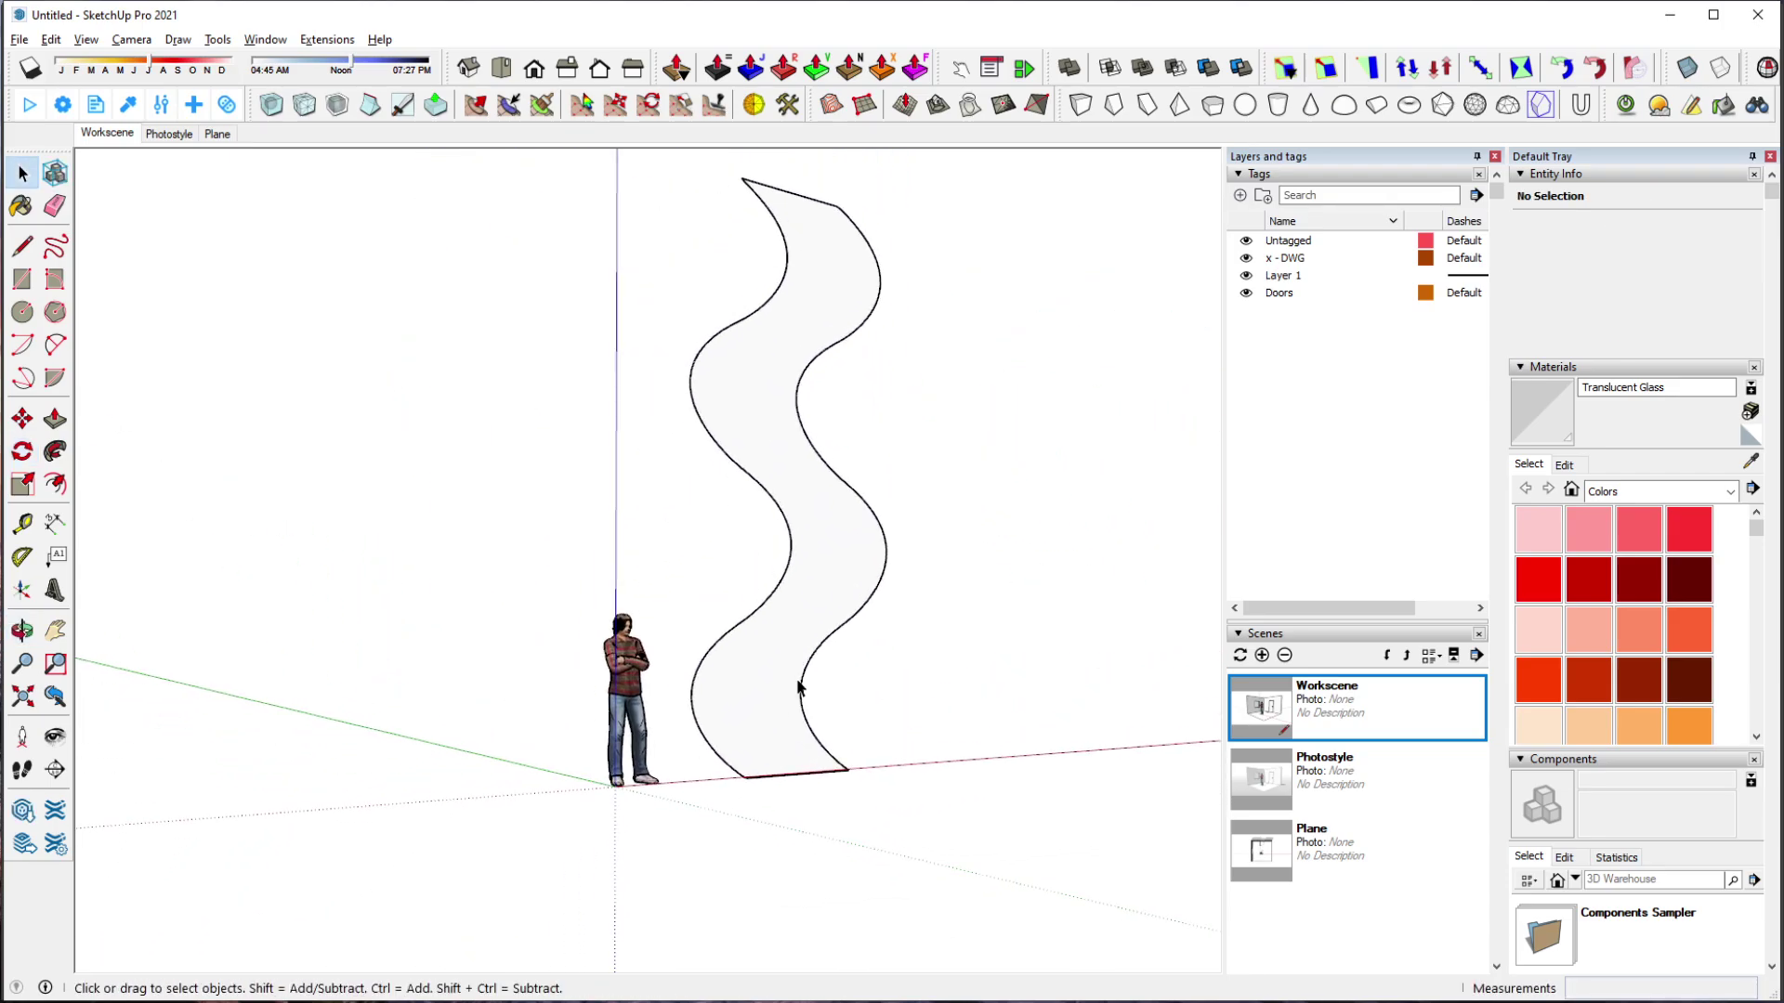